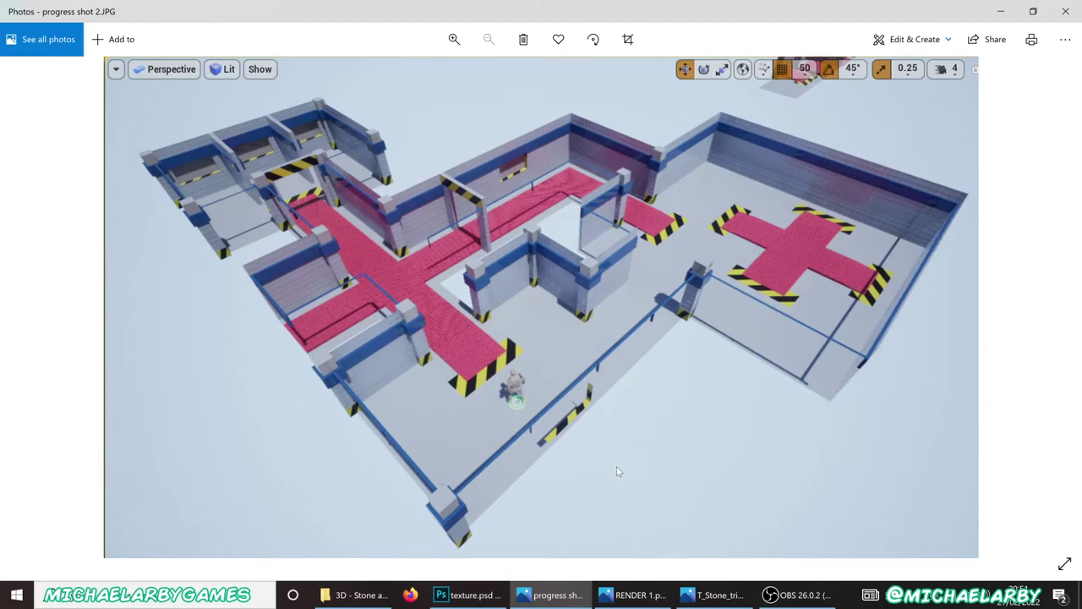
Step: Compare the texture.psd trim sheet in Photoshop with the level's progress shot image and return to Photoshop
mouse_move(477, 596)
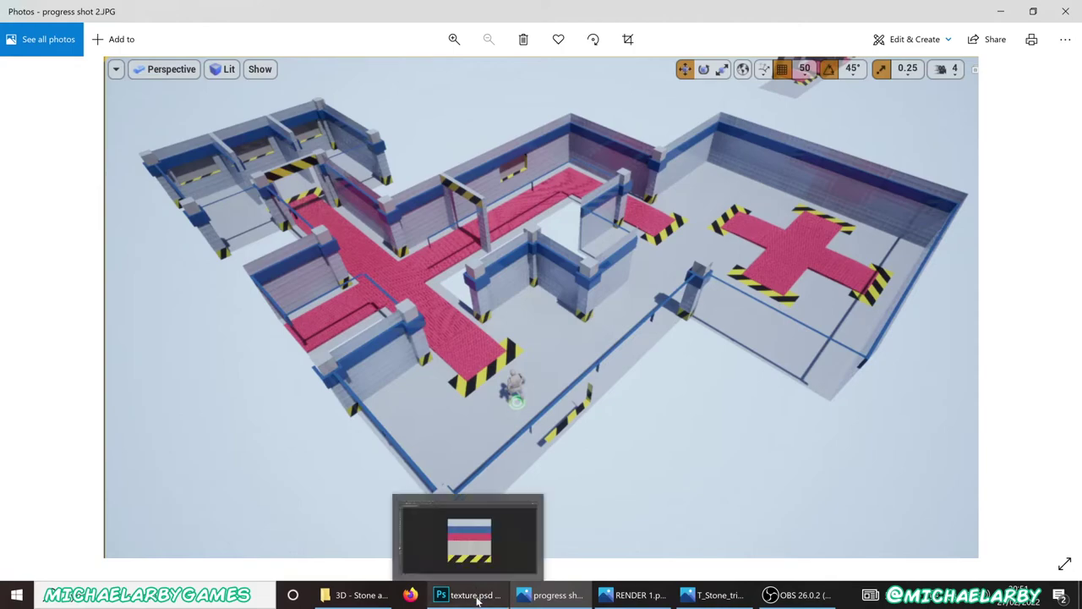
left_click(478, 597)
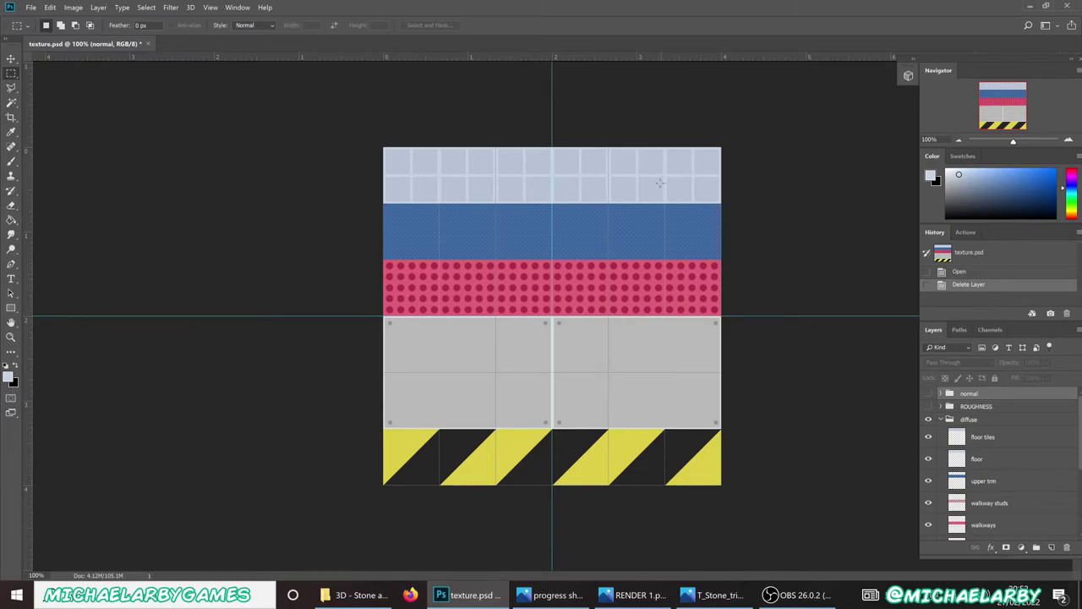
left_click(552, 594)
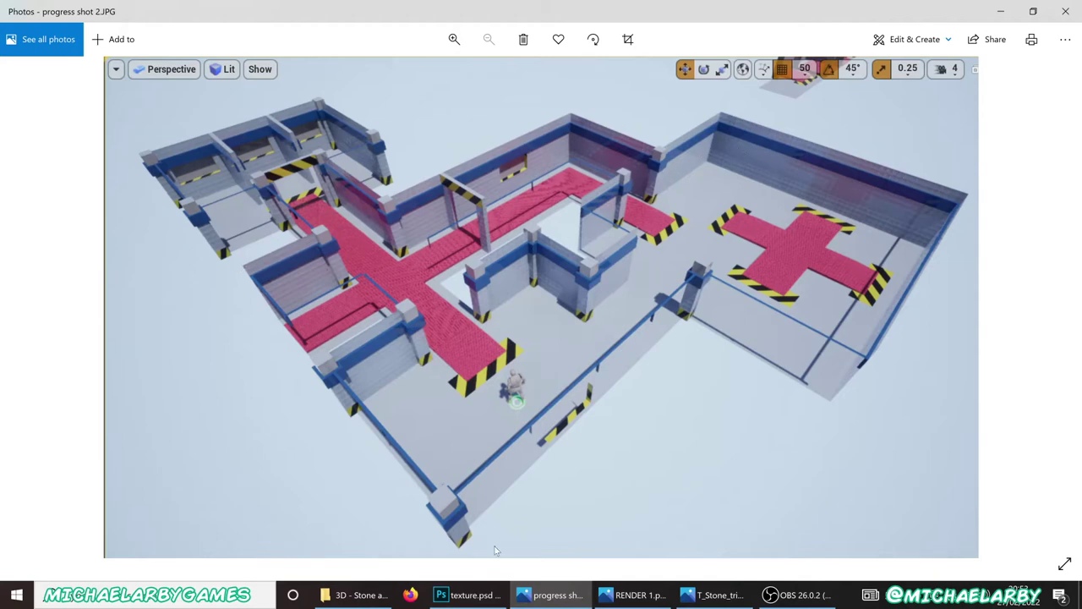
left_click(468, 595)
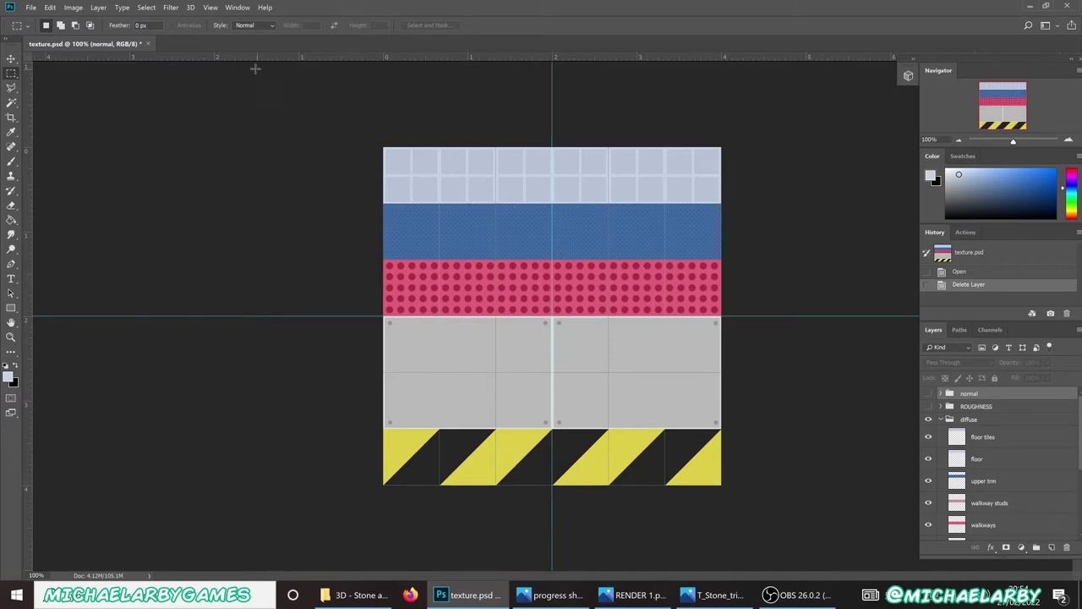
Step: Set the document grid to a gridline every 200 pixels in the Guides, Grid & Slices preferences
left_click(53, 9)
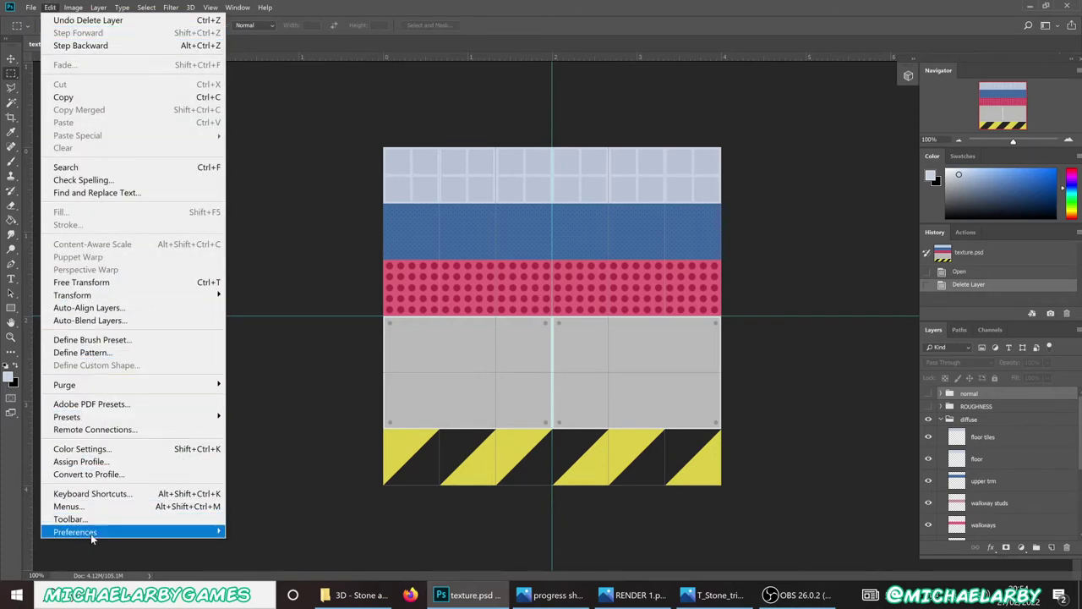
mouse_move(90, 532)
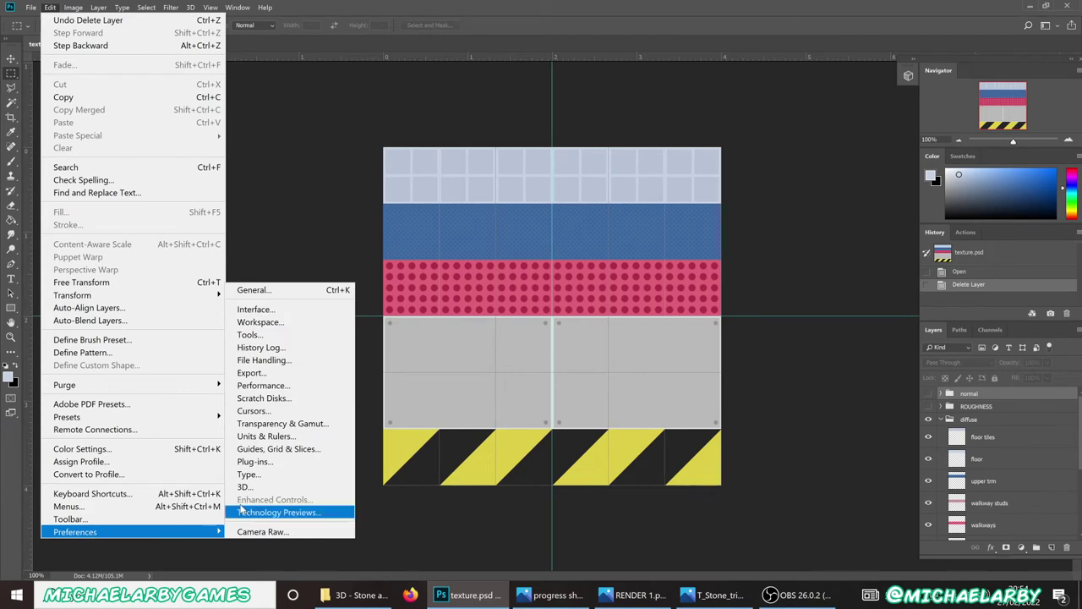
left_click(288, 450)
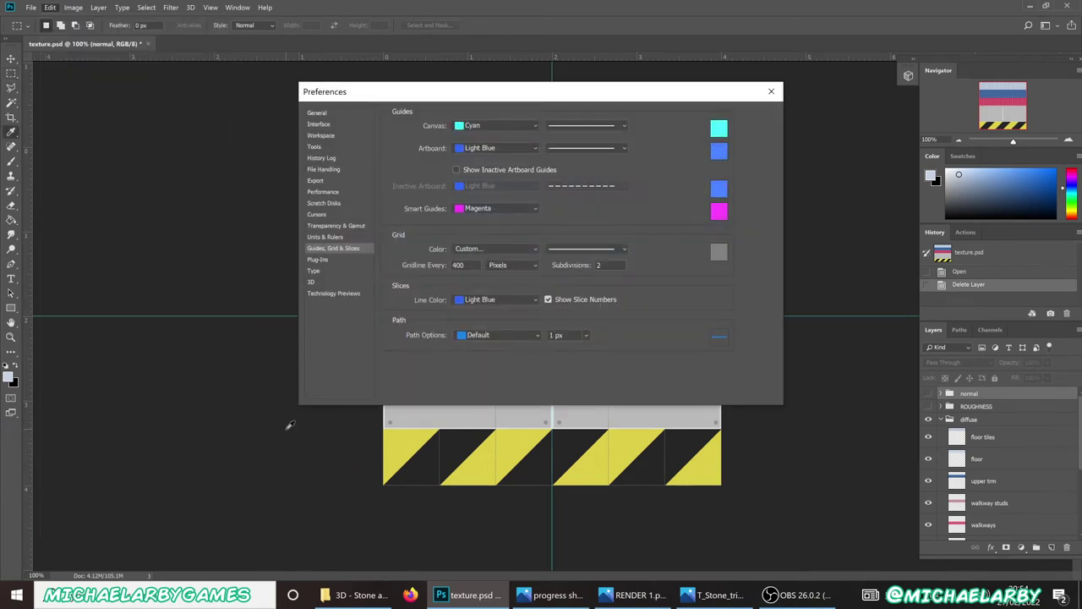
left_click_drag(503, 91, 879, 88)
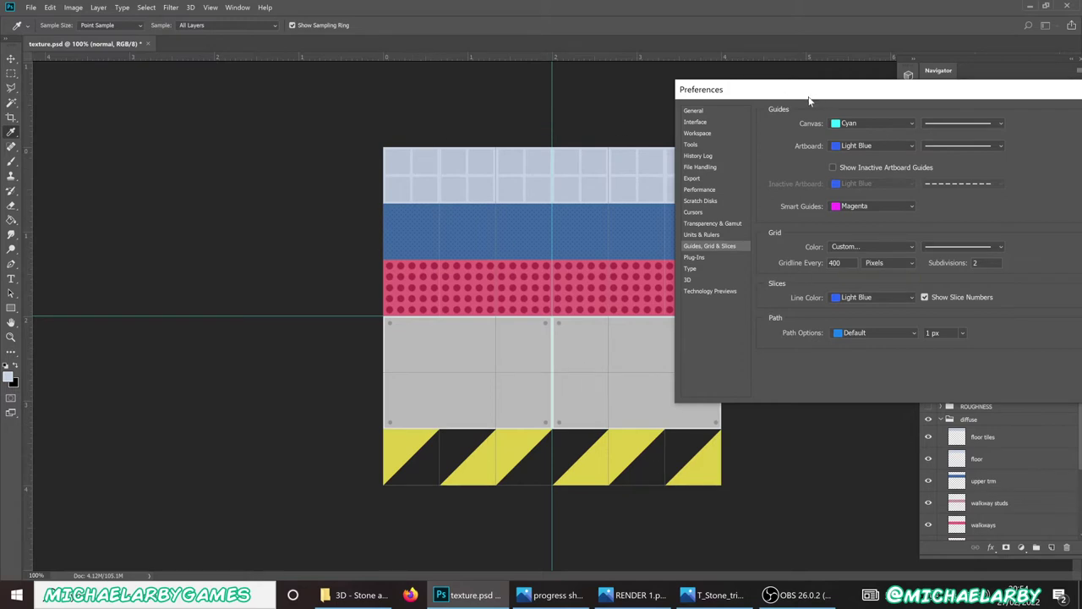
left_click_drag(813, 95, 871, 89)
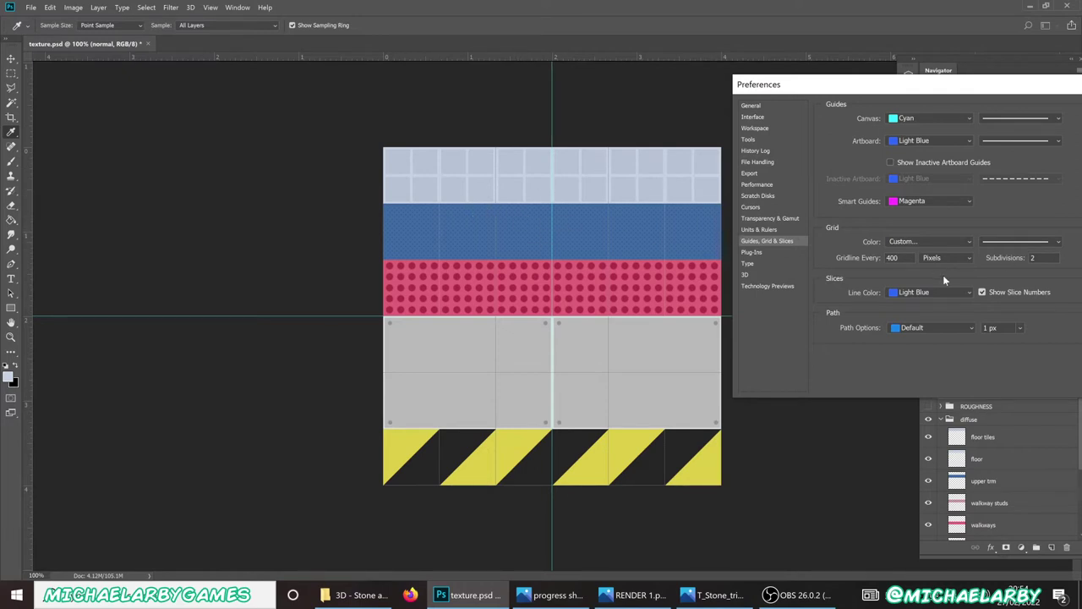
left_click(849, 264)
type("200")
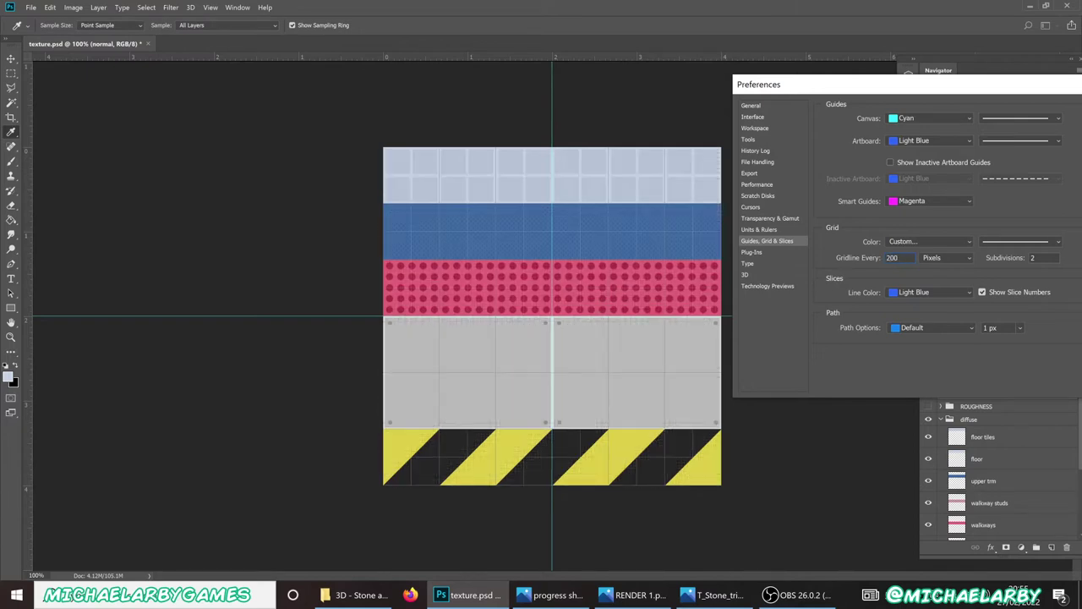
type("m")
key("Return")
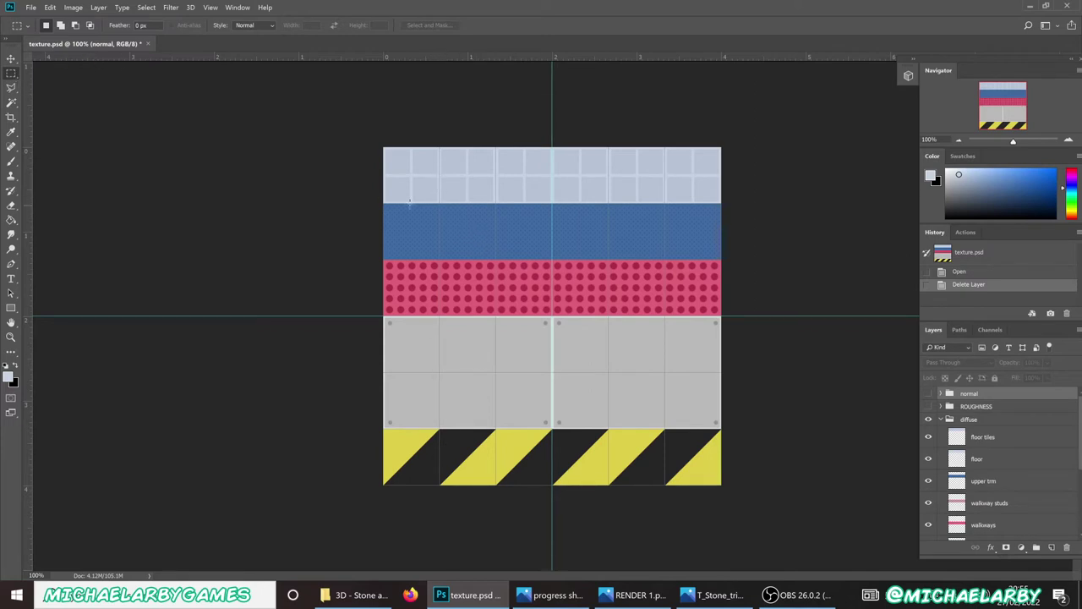
Step: Marquee the first grid square and, with the diffuse group hidden, add a new layer above the Background
left_click_drag(369, 136, 439, 203)
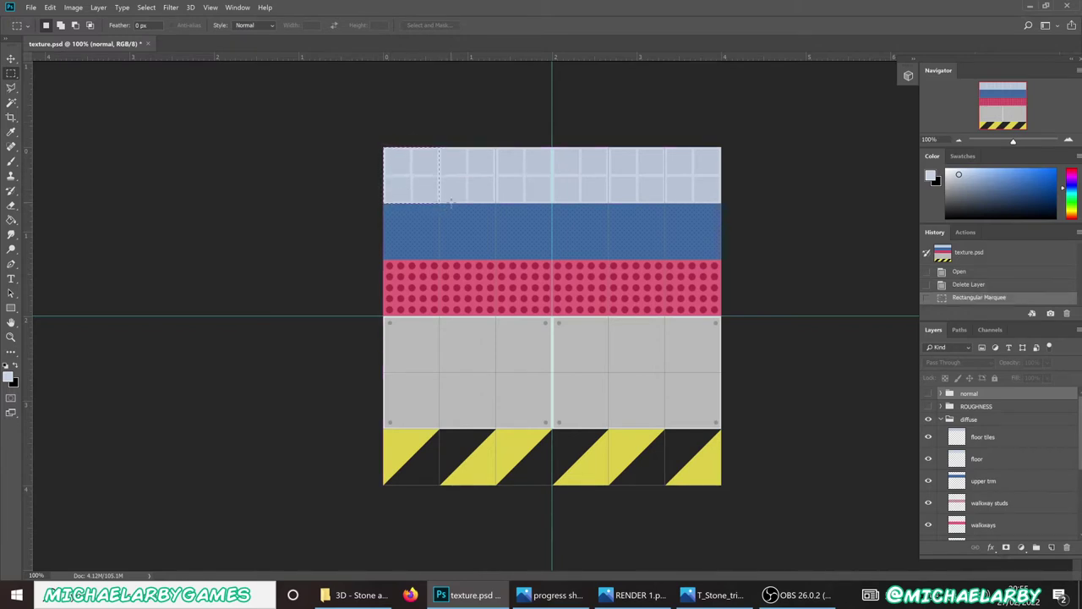
left_click(941, 420)
left_click(927, 419)
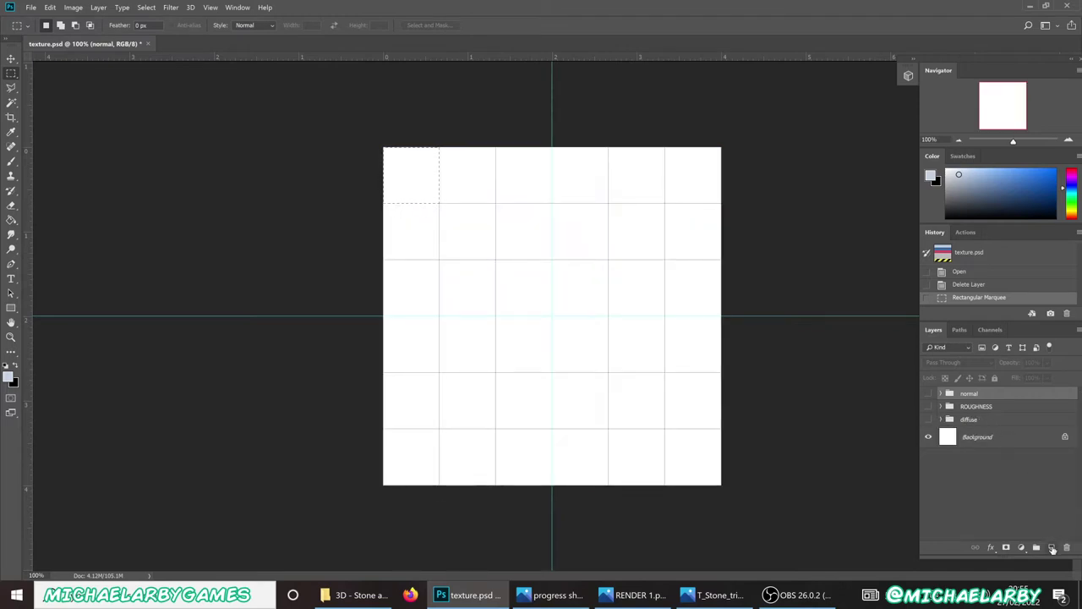
left_click(1021, 431)
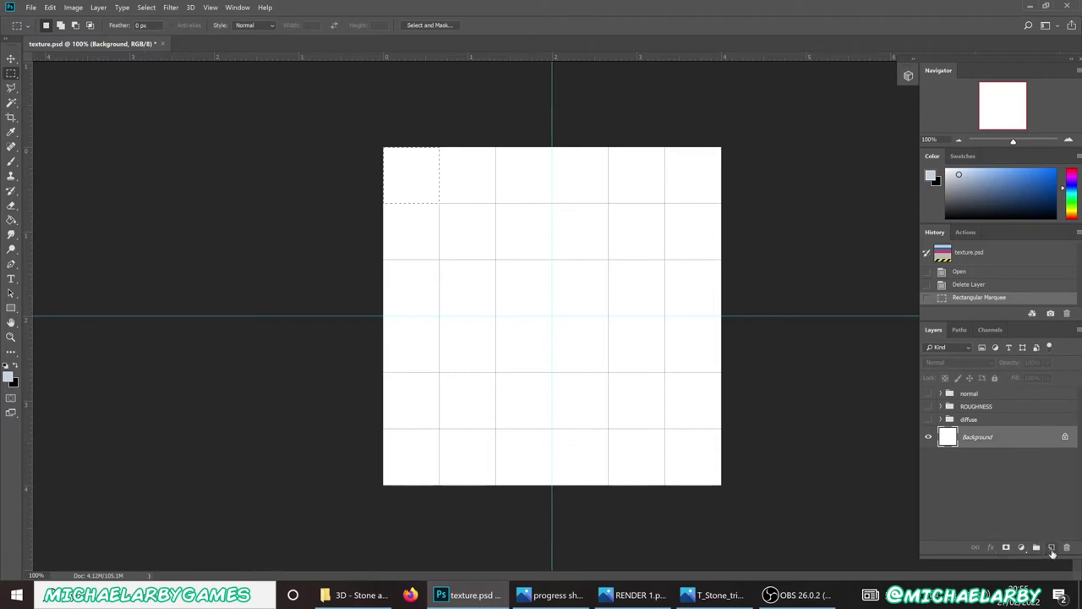
left_click(1051, 547)
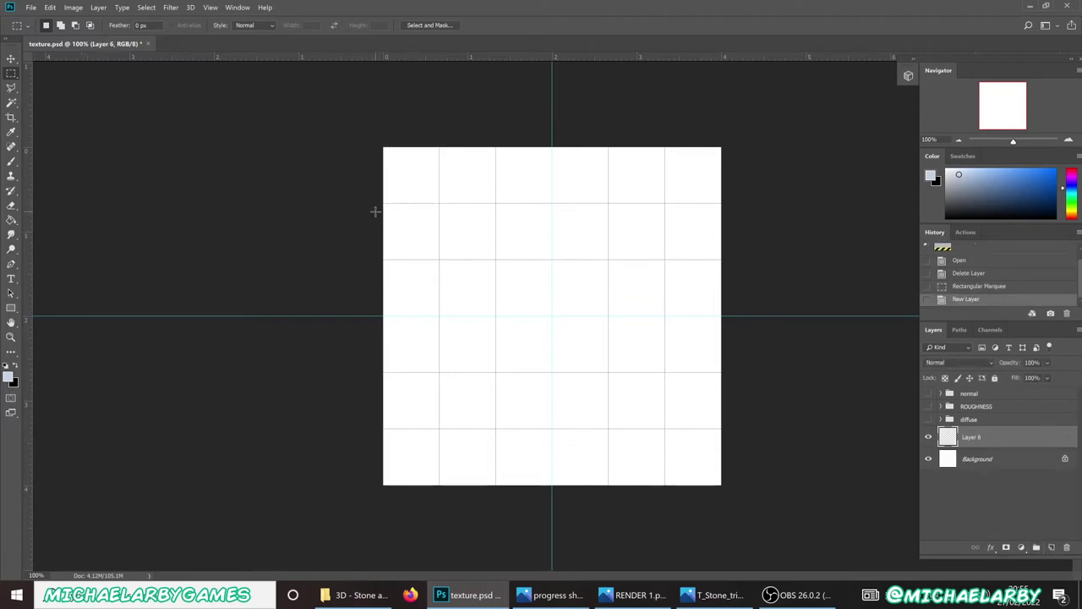
Step: Select the second grid row across the full canvas width and fill it with medium blue on the new layer
left_click_drag(377, 204, 733, 256)
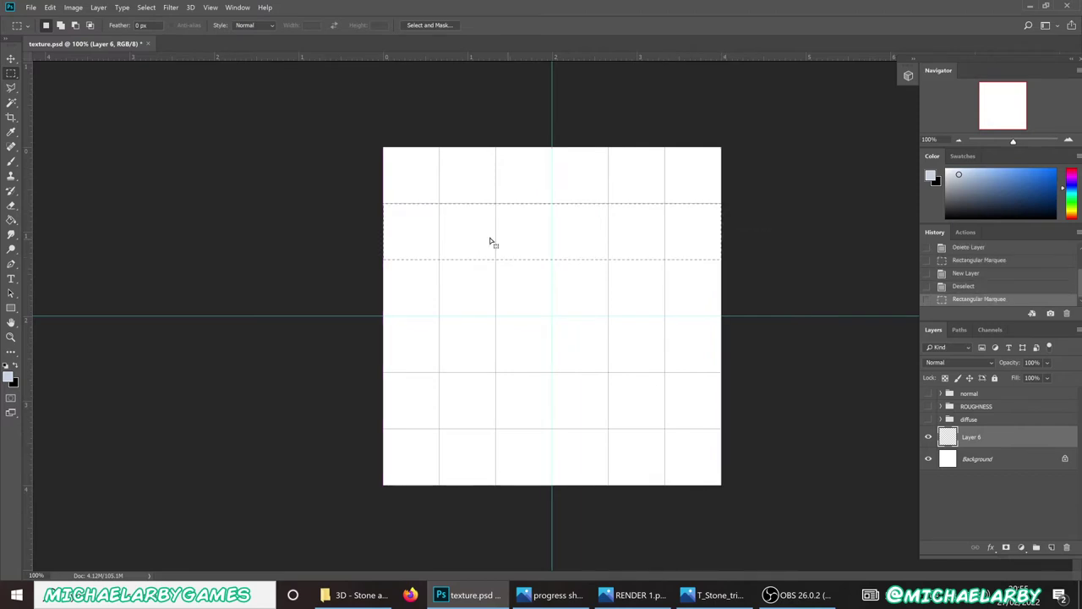
left_click(11, 220)
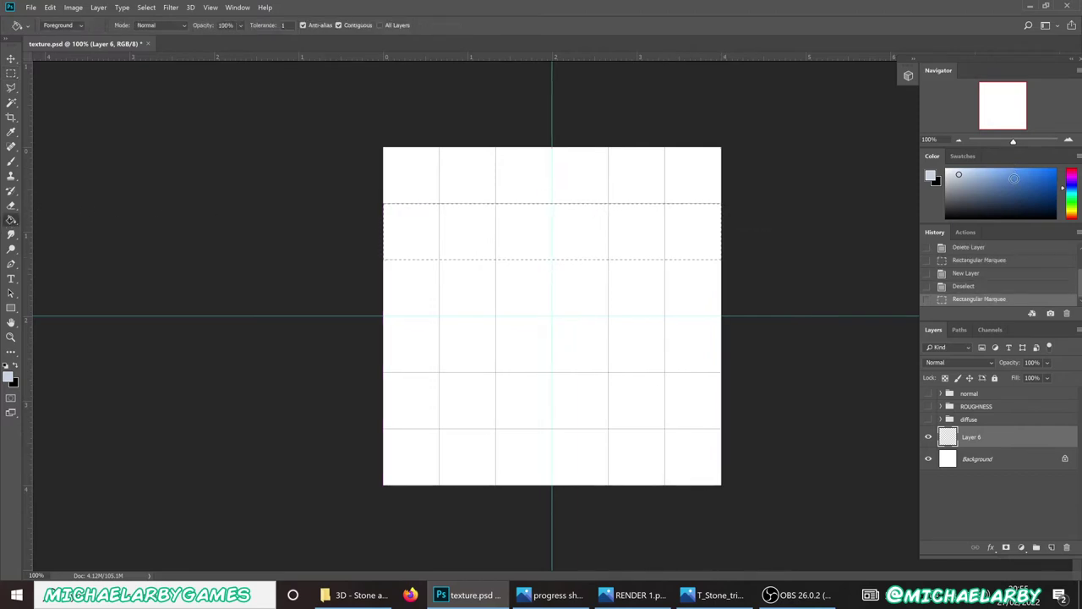
left_click(1013, 178)
left_click(584, 228)
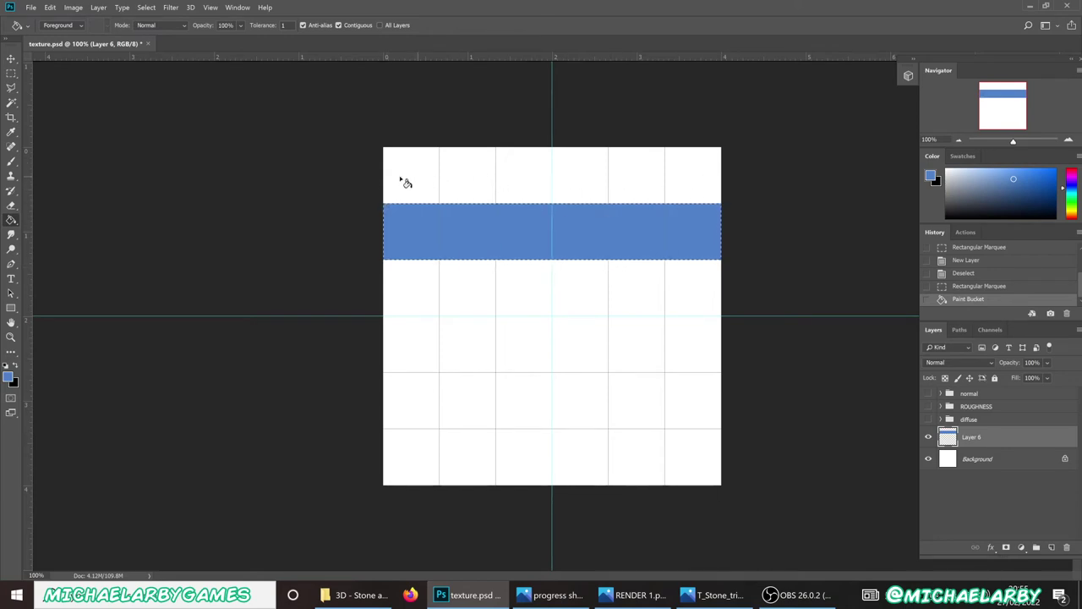
Step: Show the diffuse group, compare it with the progress shot in Photos, and deselect the blue row back in Photoshop
left_click(928, 420)
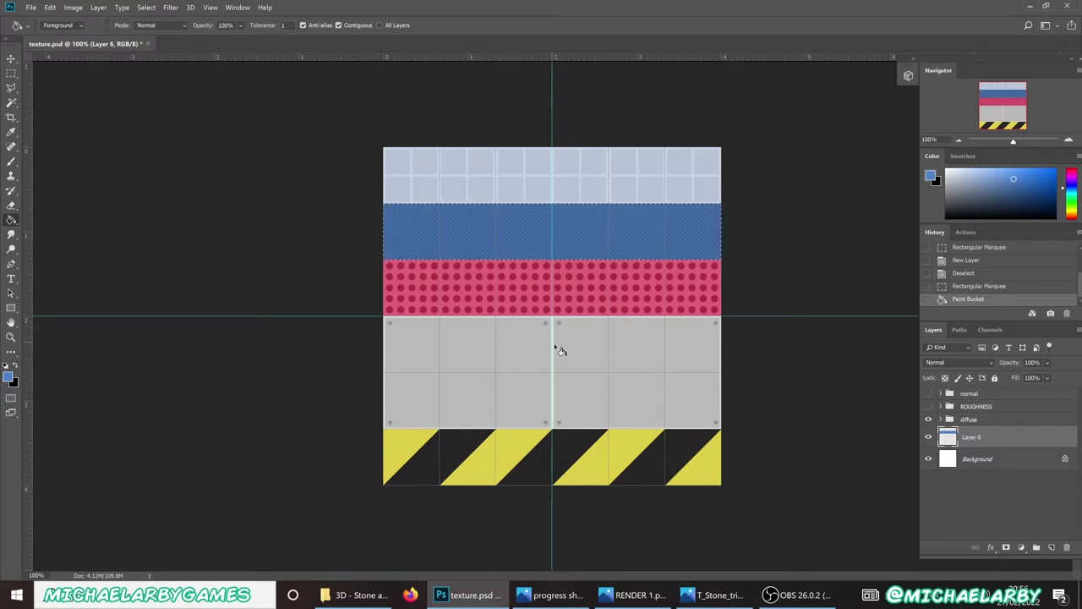
left_click(549, 594)
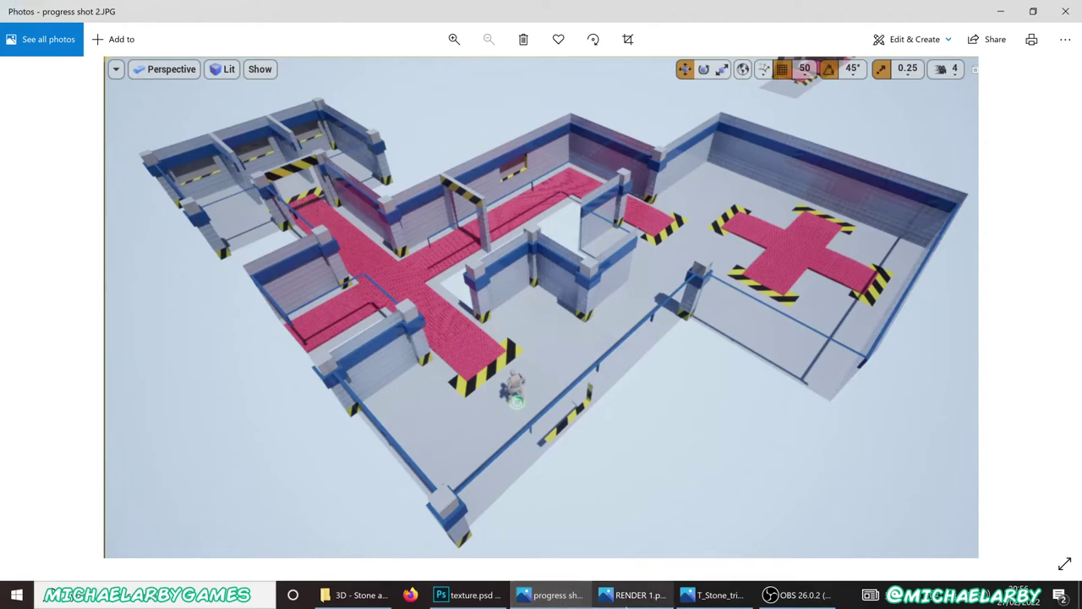
left_click(469, 595)
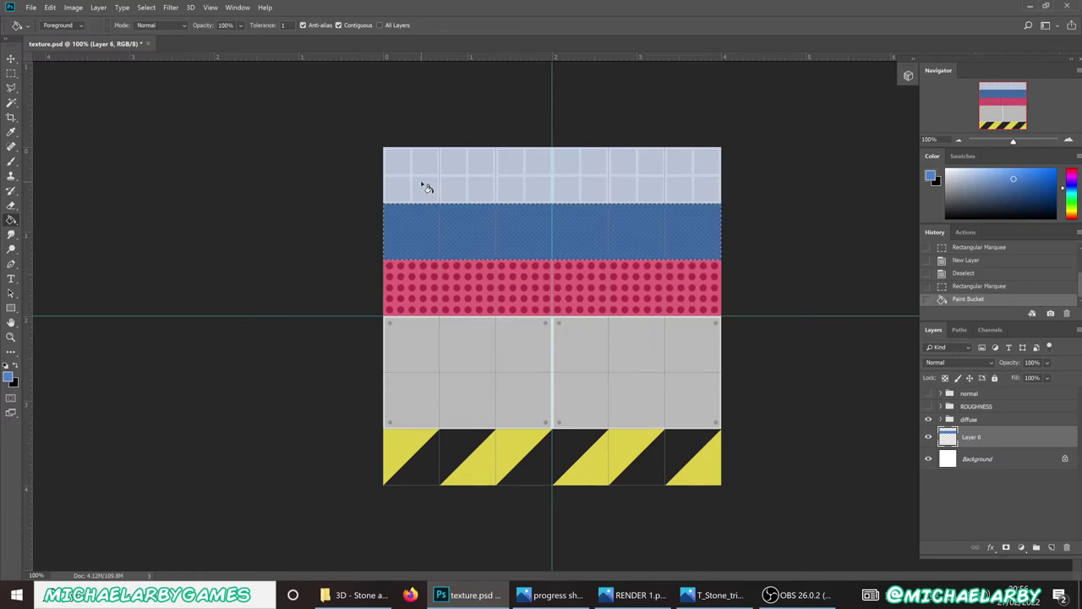
key("ctrl+d")
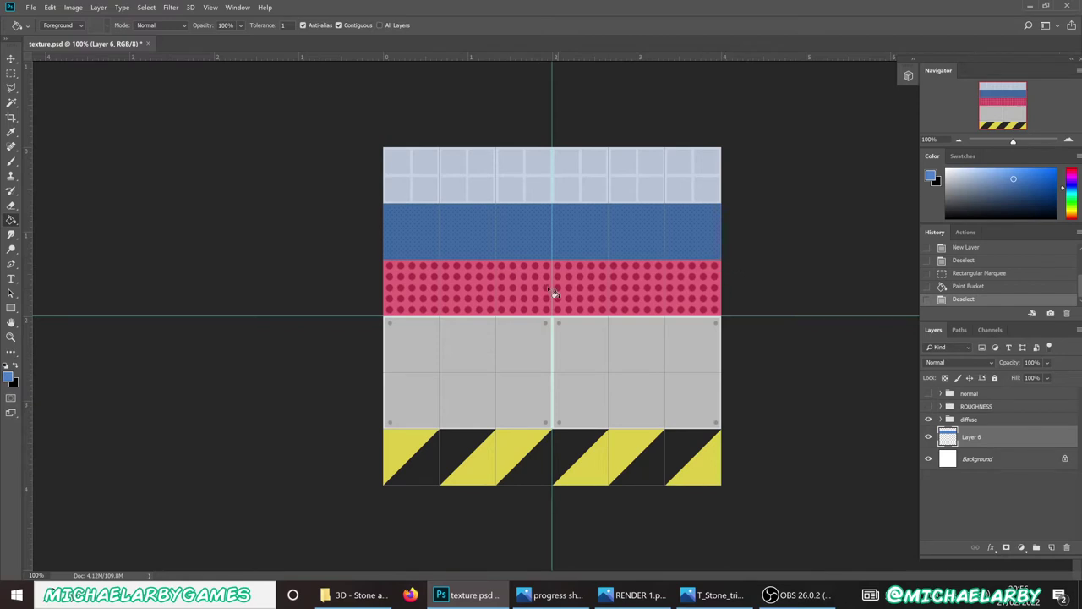
Step: Set the Brush tip's spacing to 145% in the Brush Settings and add a new layer below the diffuse group
left_click(11, 160)
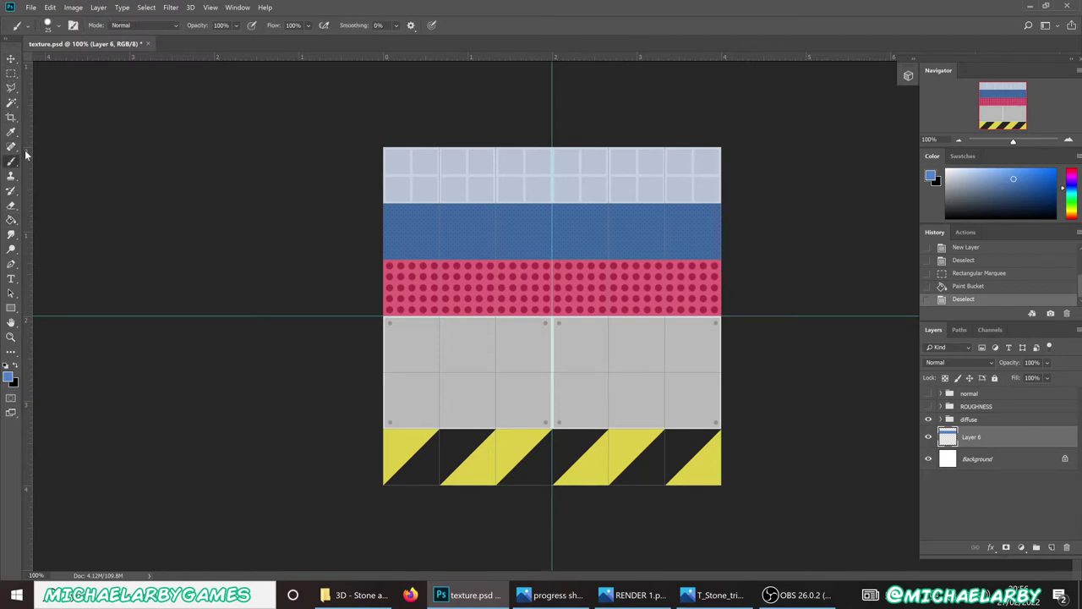
left_click(58, 28)
left_click(59, 28)
left_click(238, 7)
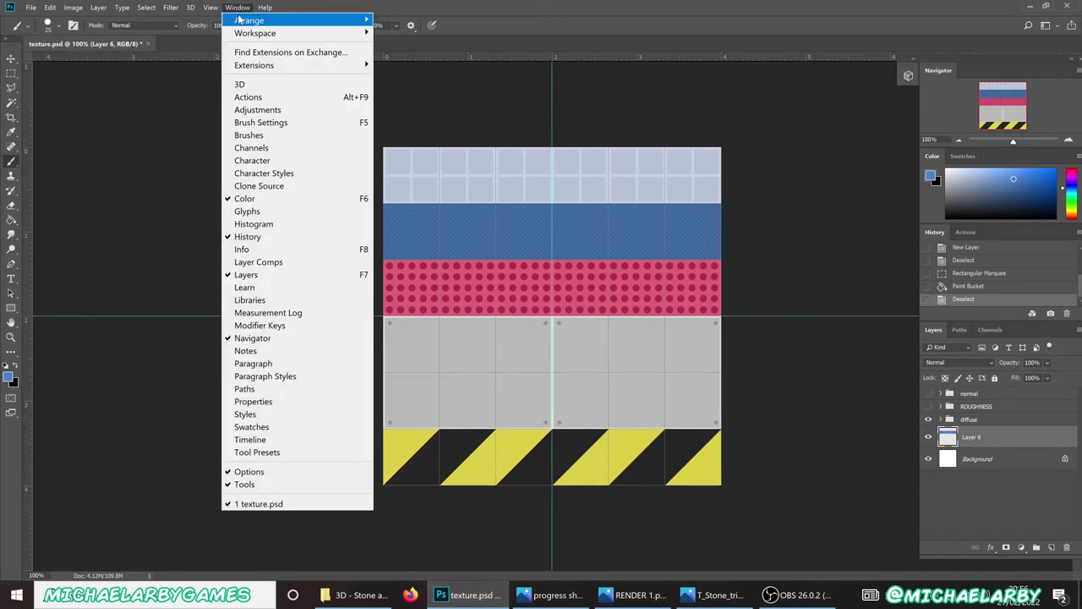
left_click(263, 133)
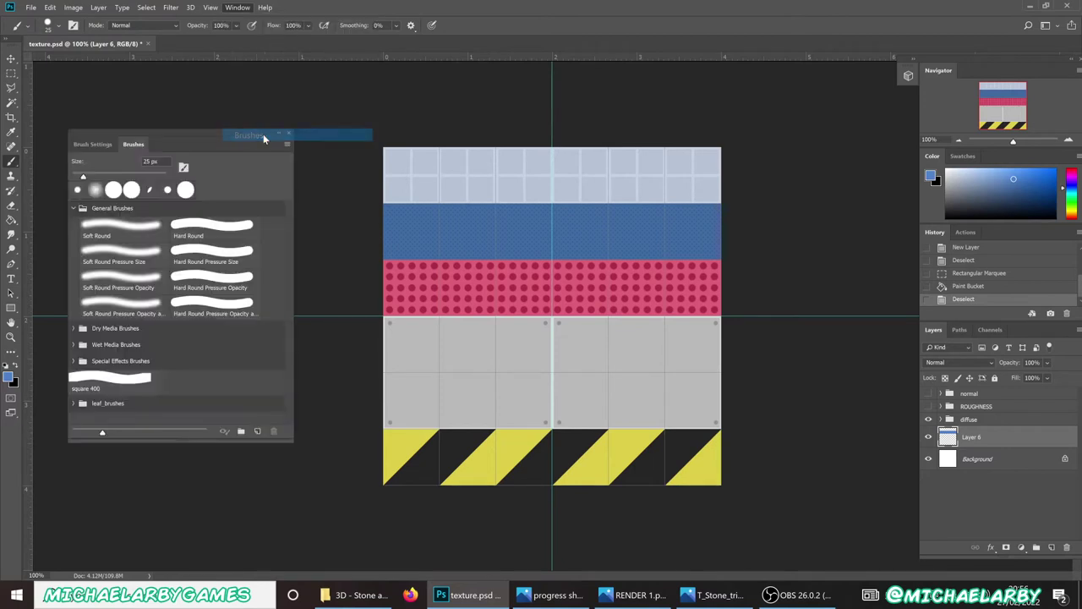
left_click(99, 142)
left_click_drag(124, 133, 780, 101)
mouse_move(880, 309)
left_mouse_down()
mouse_move(808, 310)
mouse_move(818, 323)
mouse_move(879, 310)
left_mouse_up()
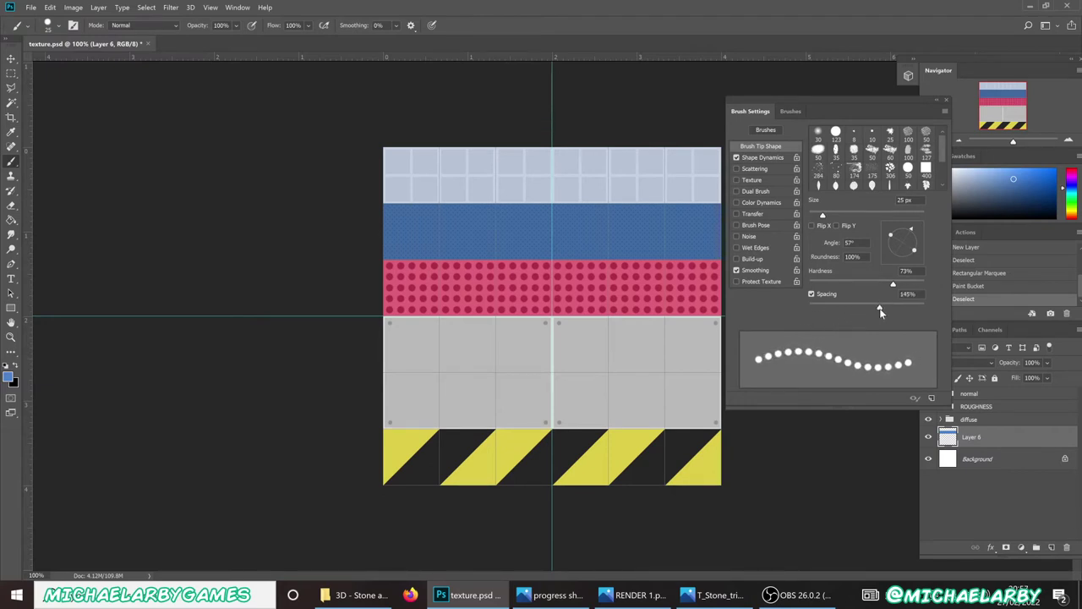
left_click(1051, 547)
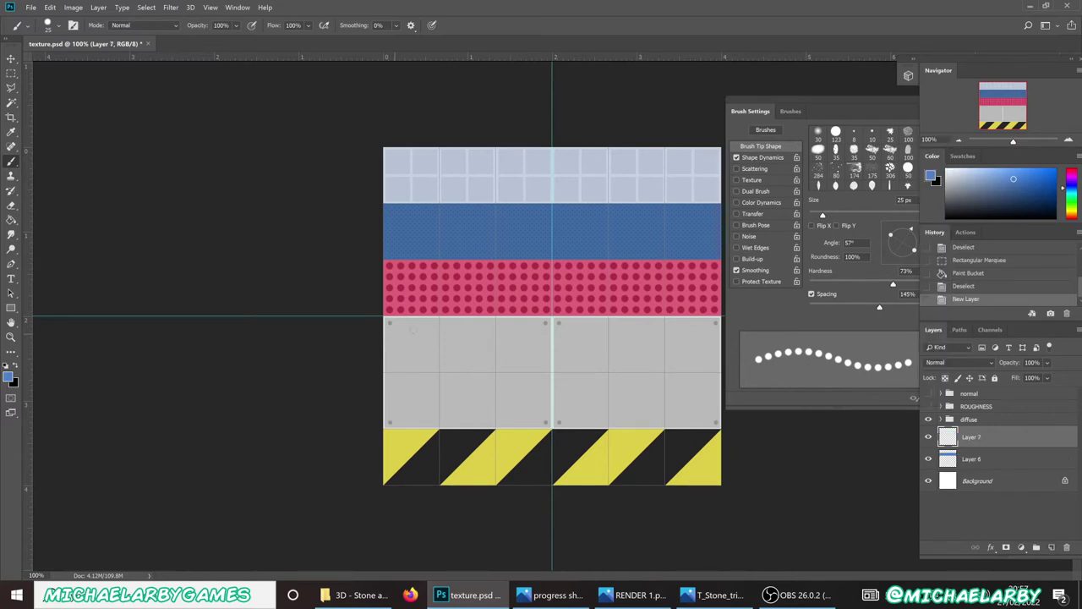
Step: Try painting rows of blue dots across the grey panels with their layer moved above the diffuse group, and undo the second row
left_click_drag(552, 322, 553, 426)
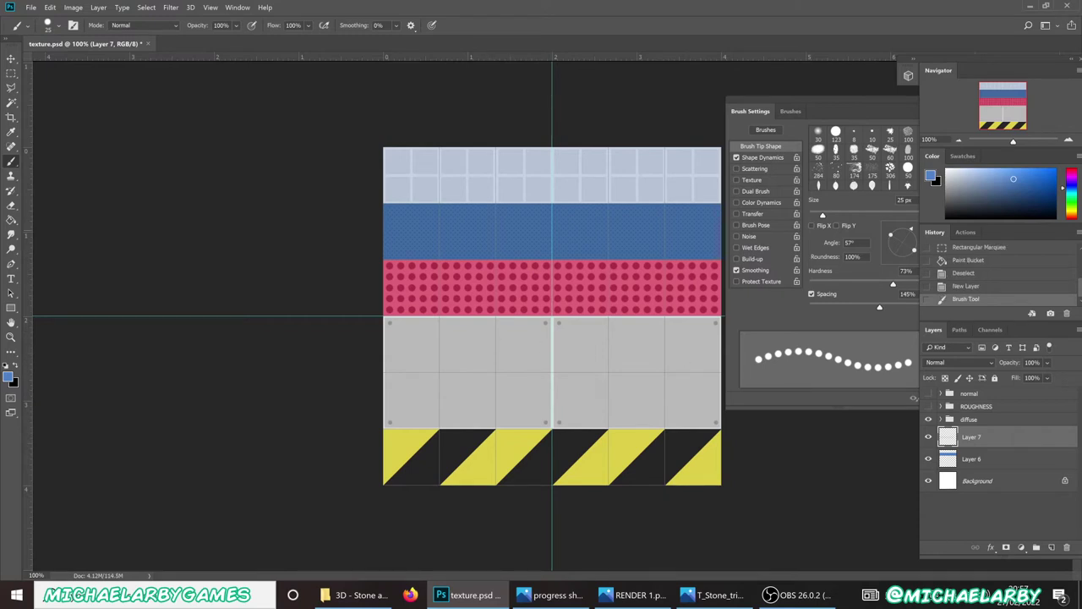
left_click_drag(1019, 439, 1017, 412)
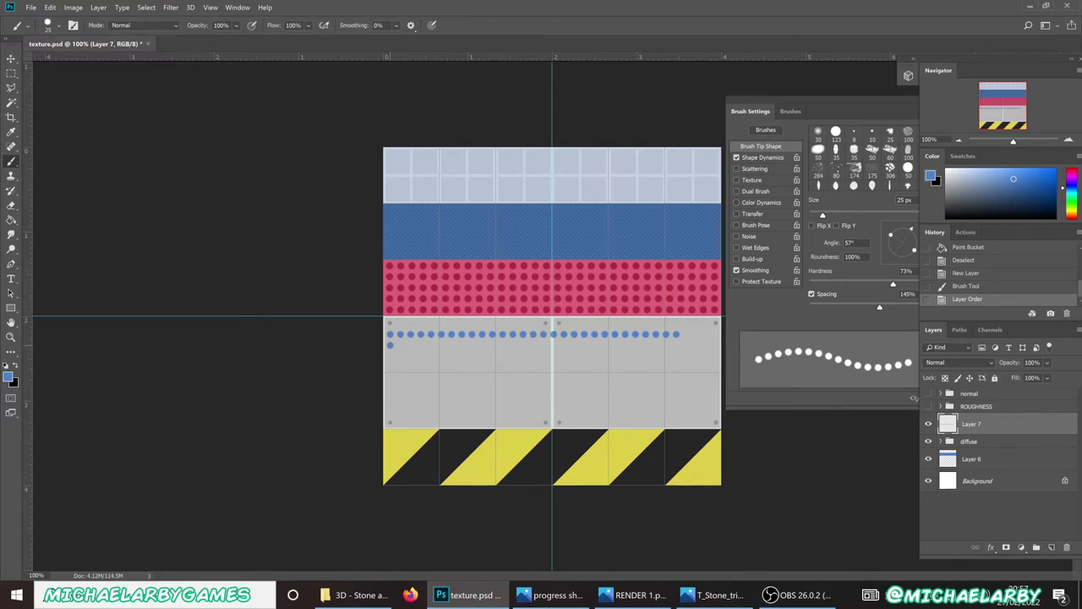
mouse_move(390, 344)
left_mouse_down()
mouse_move(552, 366)
mouse_move(584, 344)
mouse_move(676, 345)
mouse_move(719, 345)
left_mouse_up()
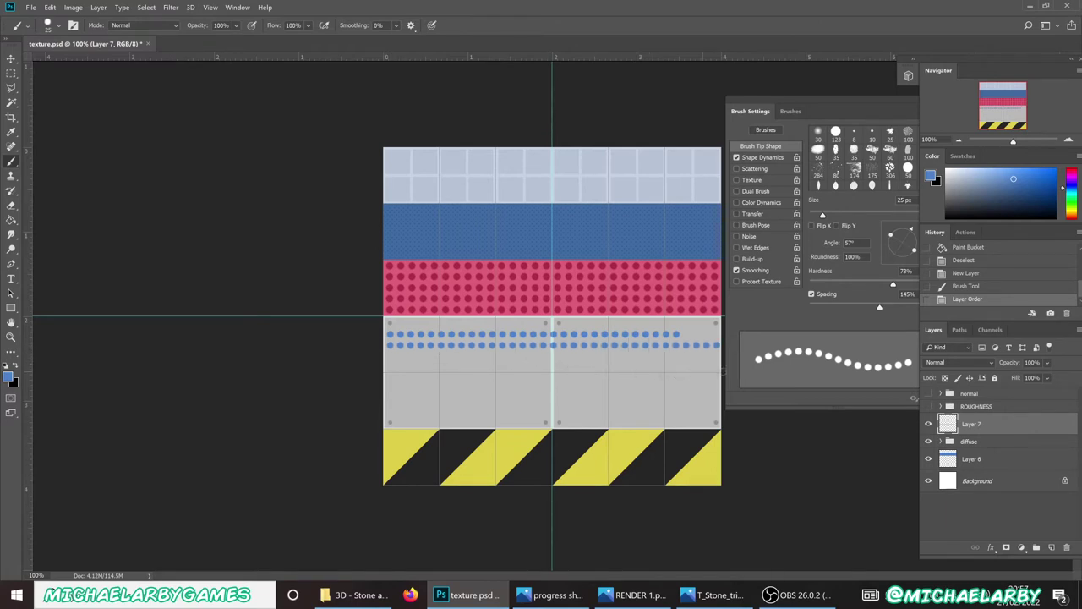
key("ctrl+z")
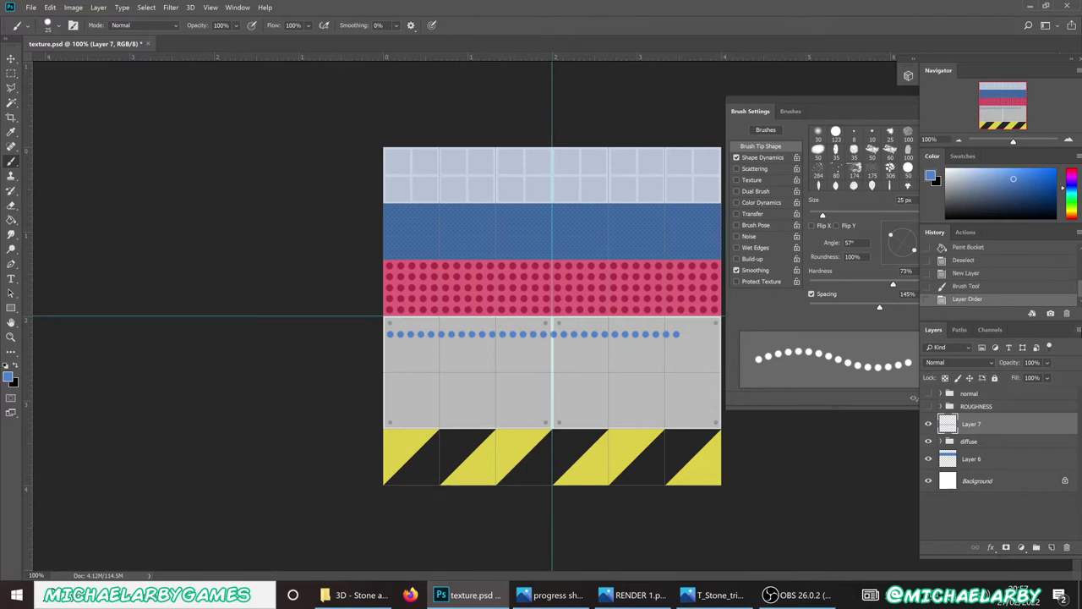
Step: Try moving the dotted layer above the diffuse group again, and roll the history back to the empty new layer
left_click(1000, 287)
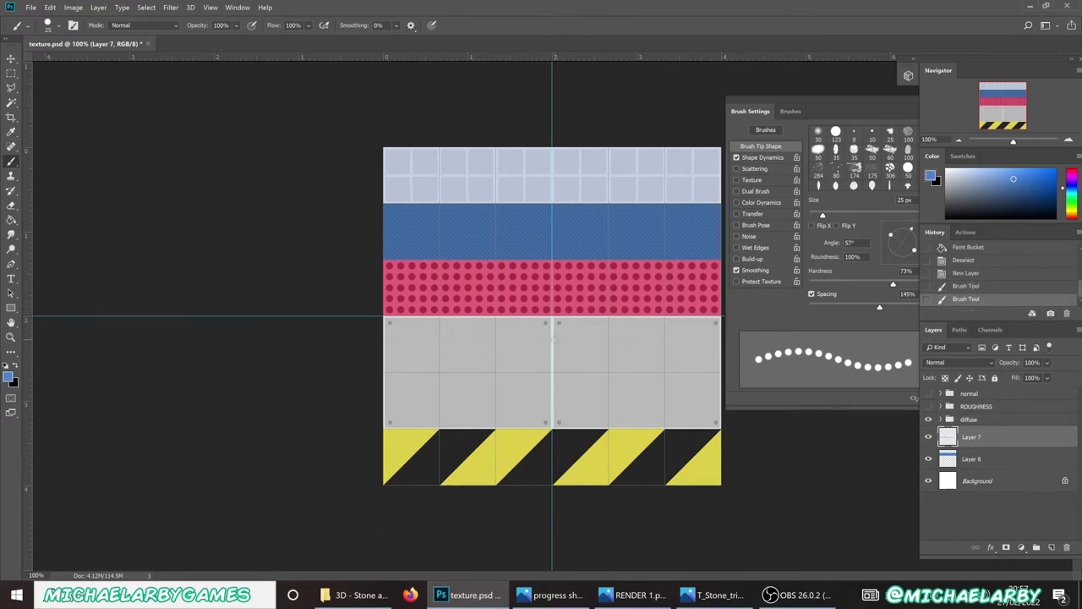
left_click_drag(967, 438, 981, 416)
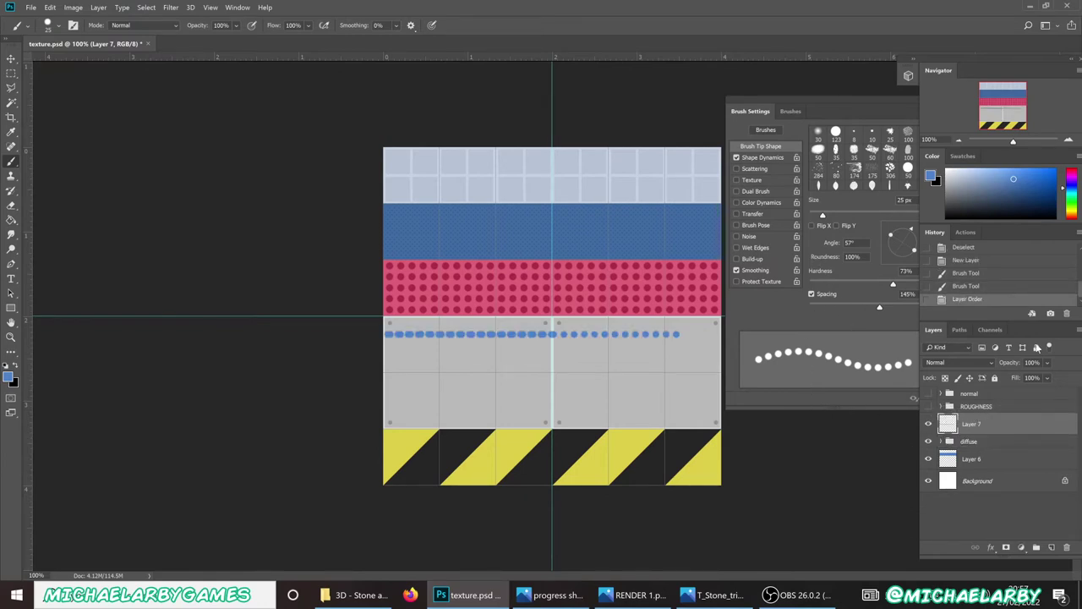
left_click(997, 274)
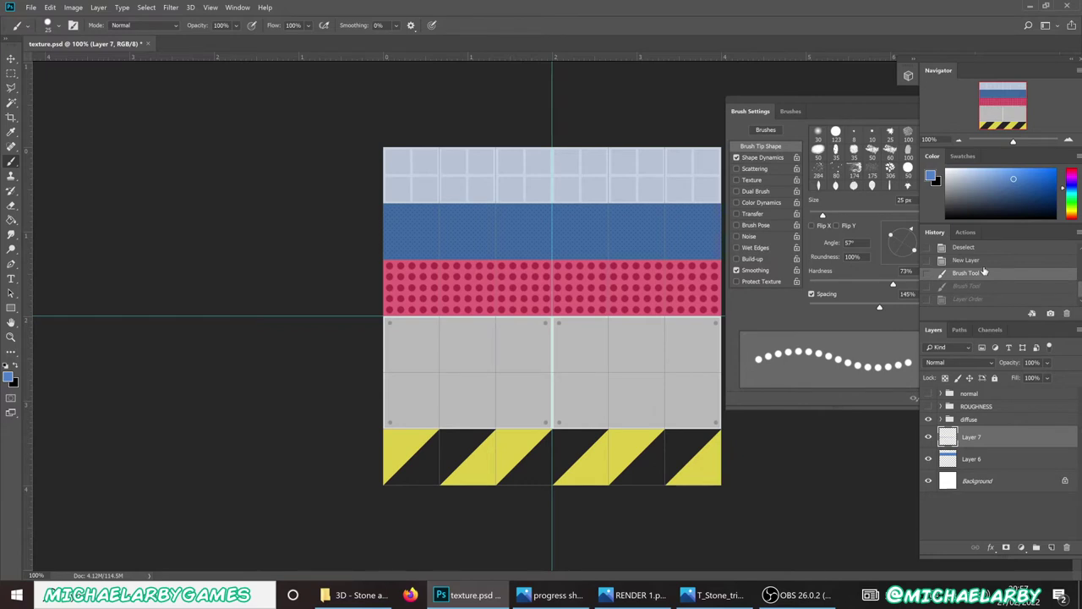
left_click(975, 262)
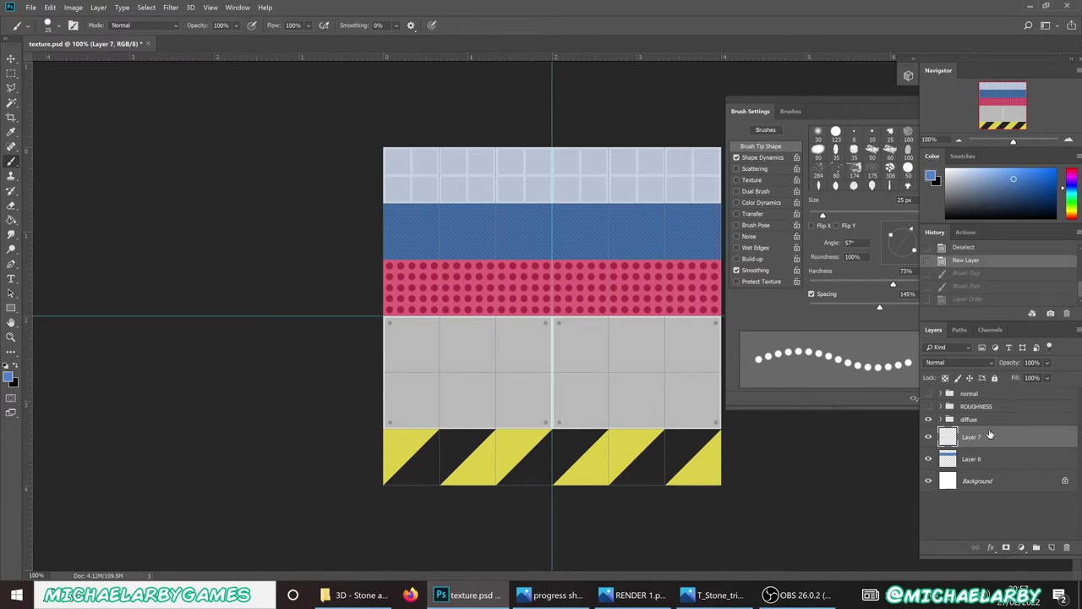
Step: Paint a straight row of blue dots on a layer above the diffuse group and place two evenly spaced copies beneath it
left_click_drag(990, 434, 993, 416)
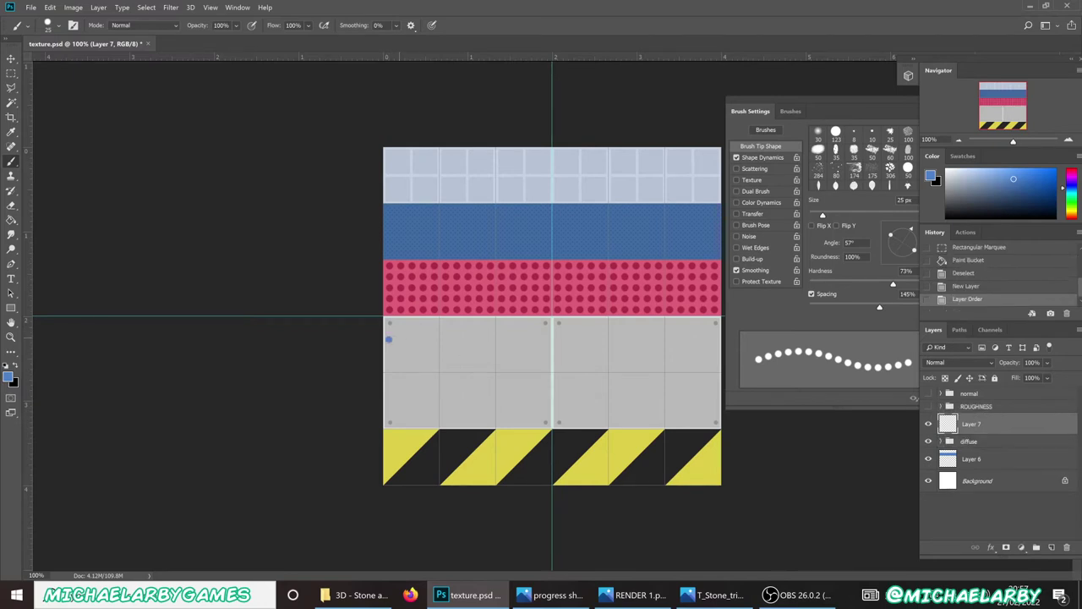
left_click_drag(388, 339, 706, 338)
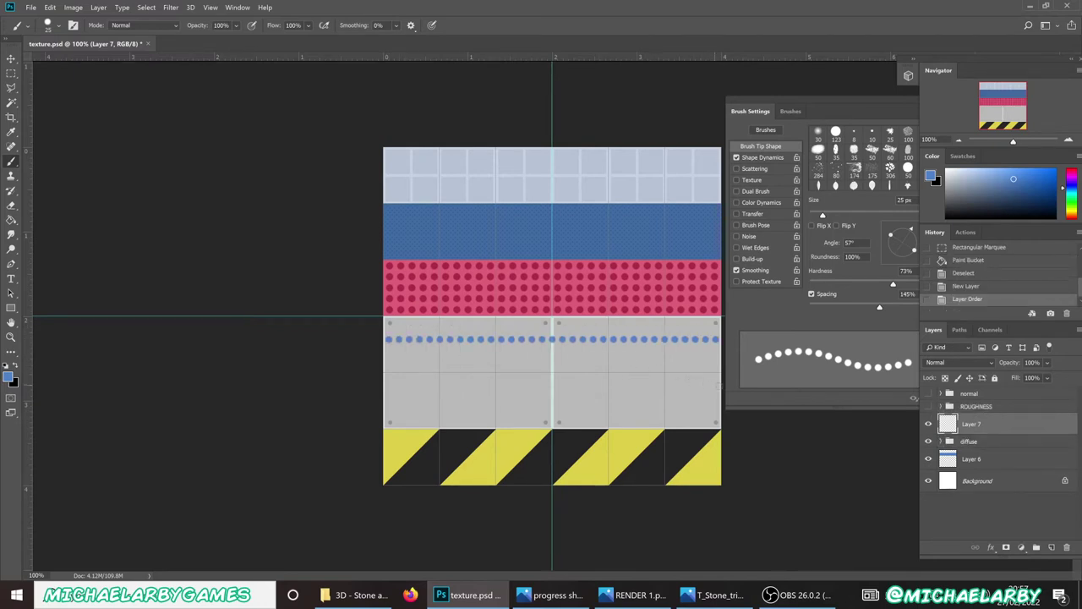
left_click(11, 58)
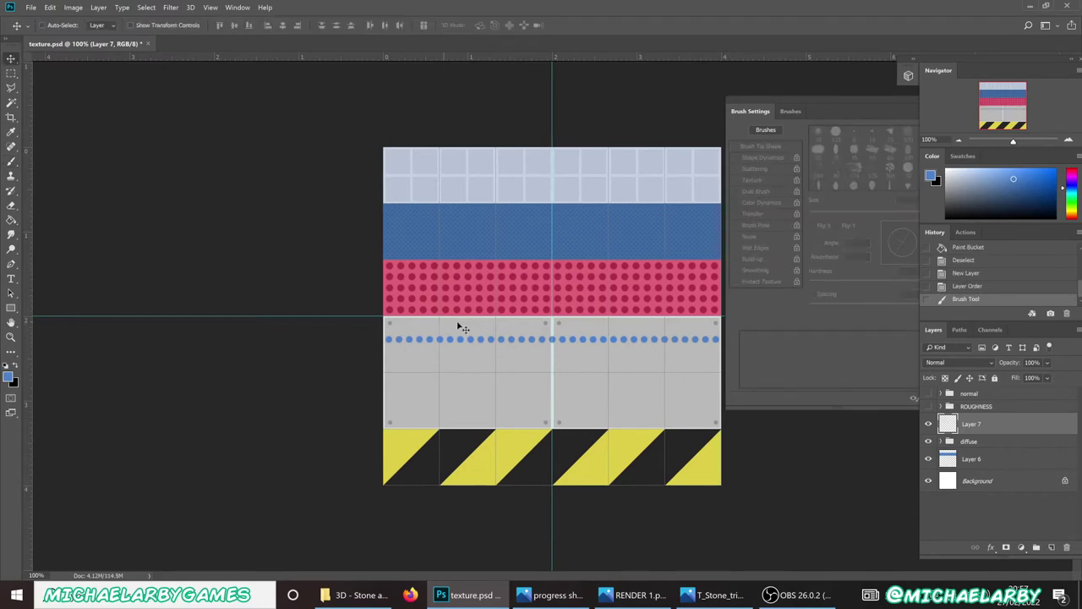
left_click_drag(480, 340, 480, 353)
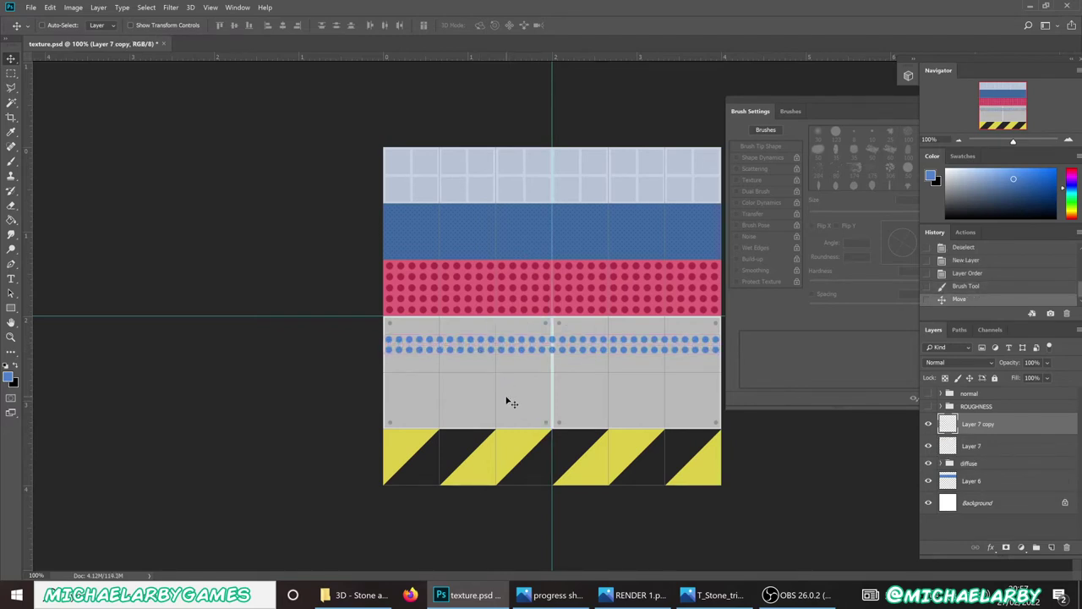
key("Down")
left_click_drag(507, 350, 505, 367)
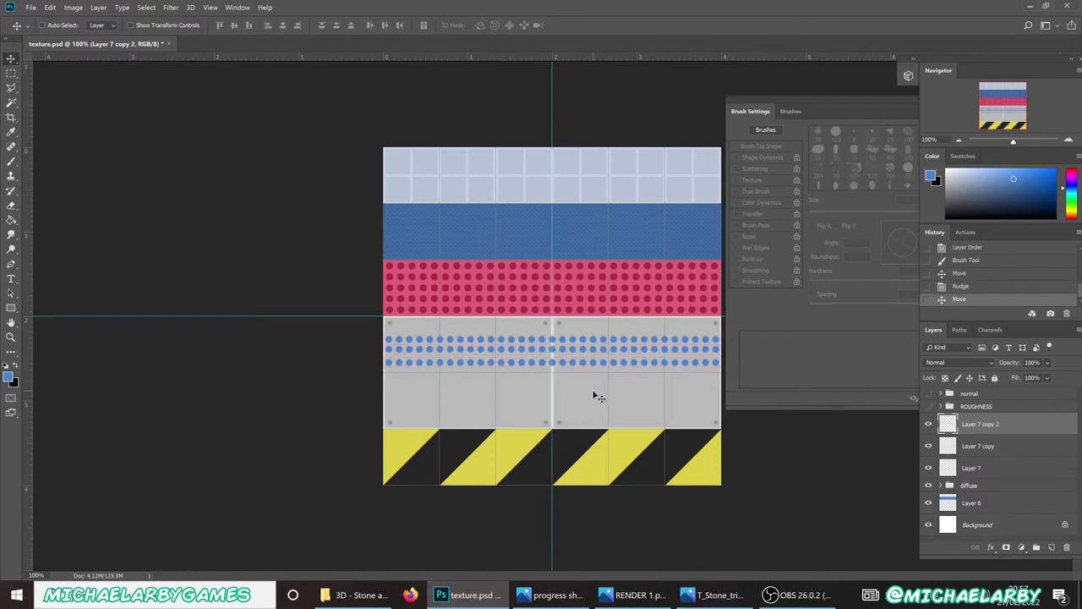
key("Down")
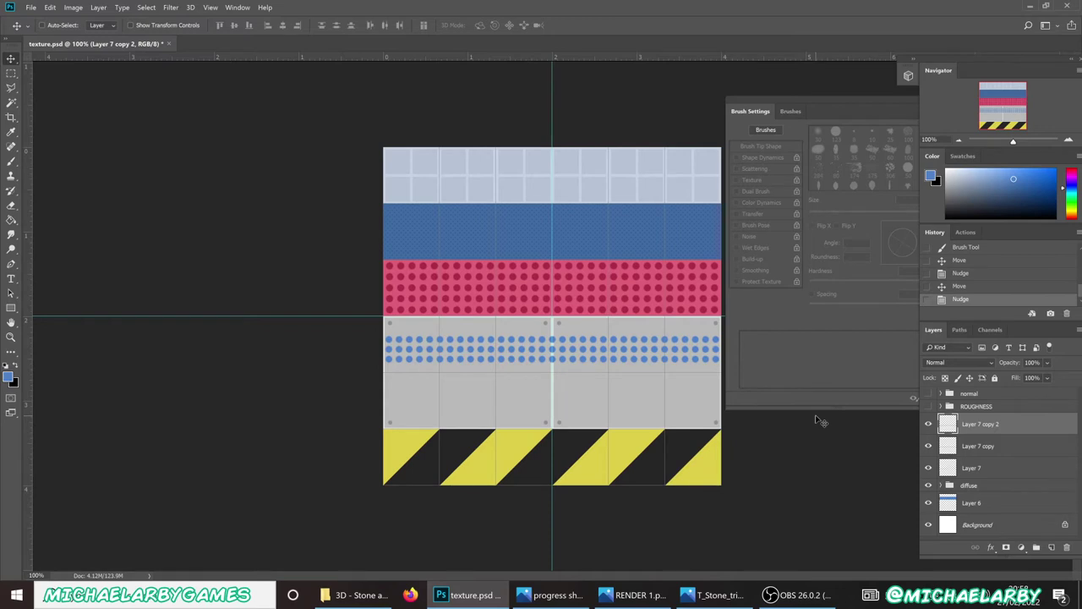
Step: Delete the three layers of blue dots and close the Brush Settings panel
key("Delete")
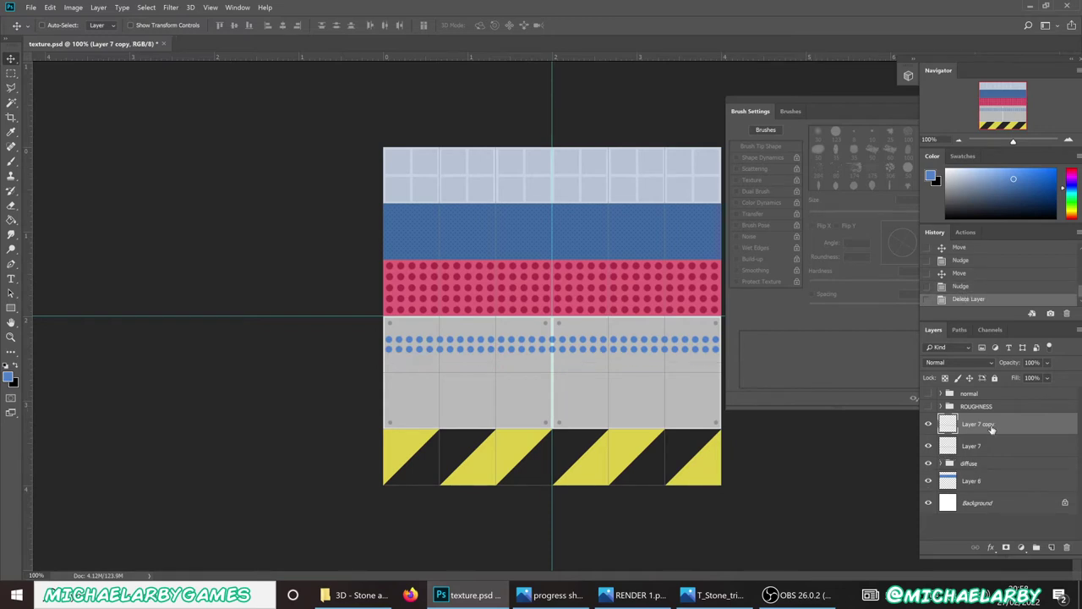
key("Delete")
key("Delete")
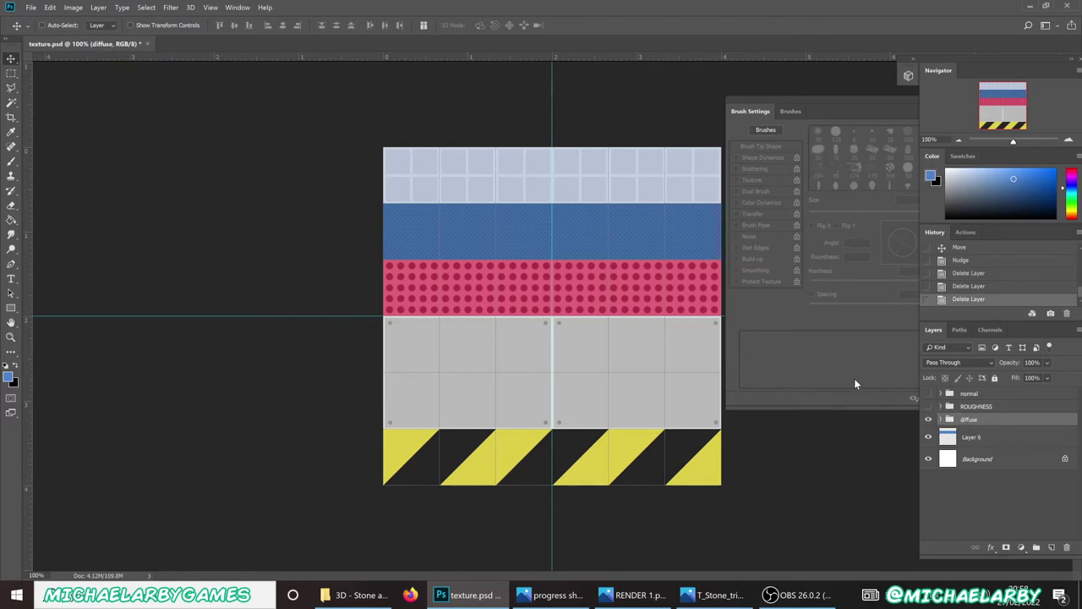
left_click_drag(842, 93, 703, 90)
left_click(736, 91)
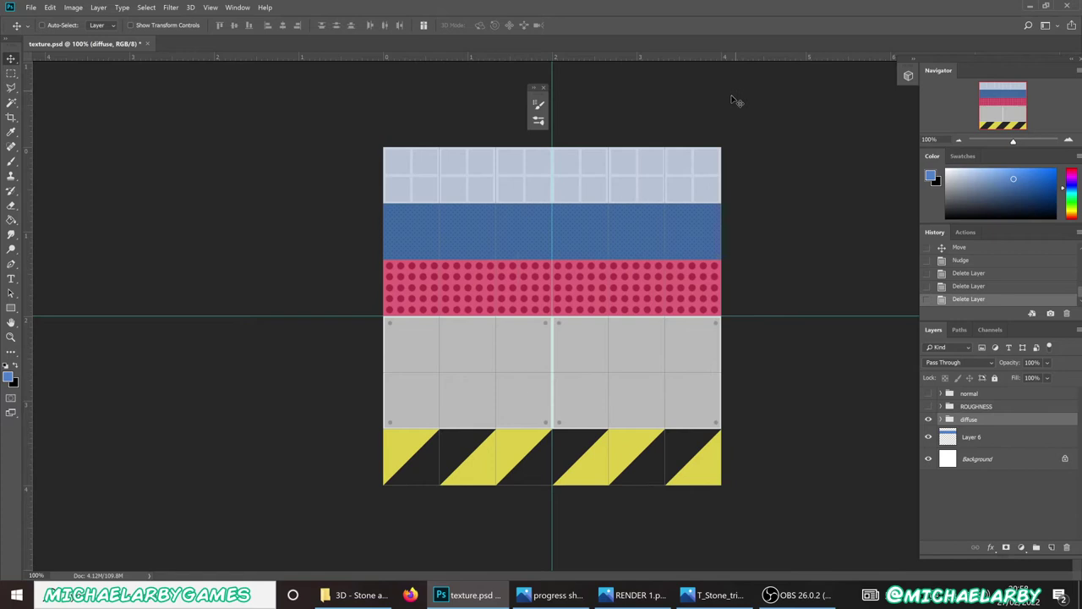
left_click(543, 88)
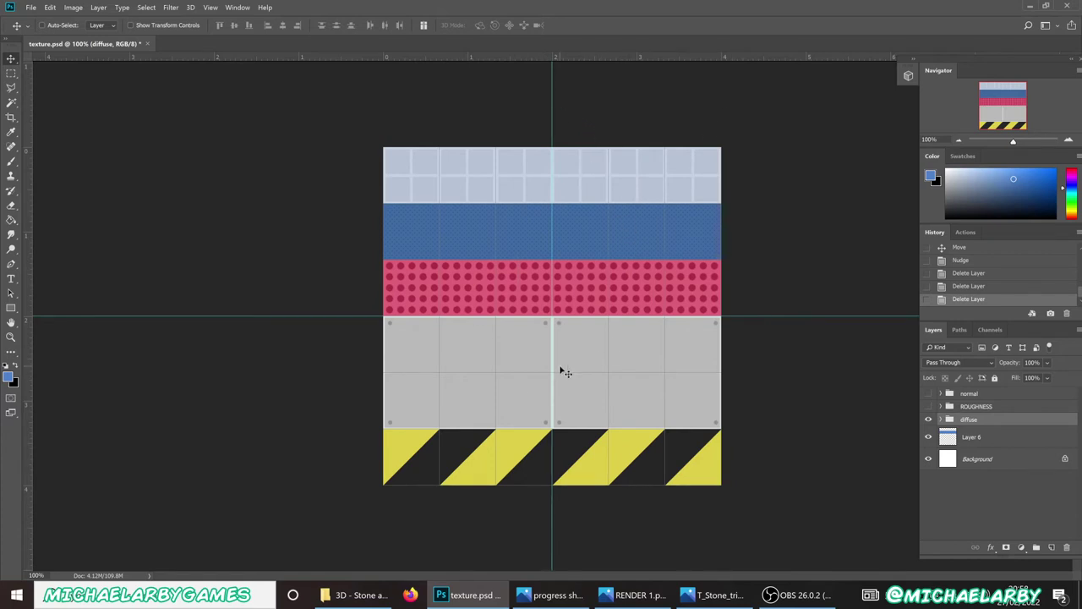
Step: Show the ROUGHNESS group, compare its layers with those in the diffuse group, and hide it again
left_click(929, 407)
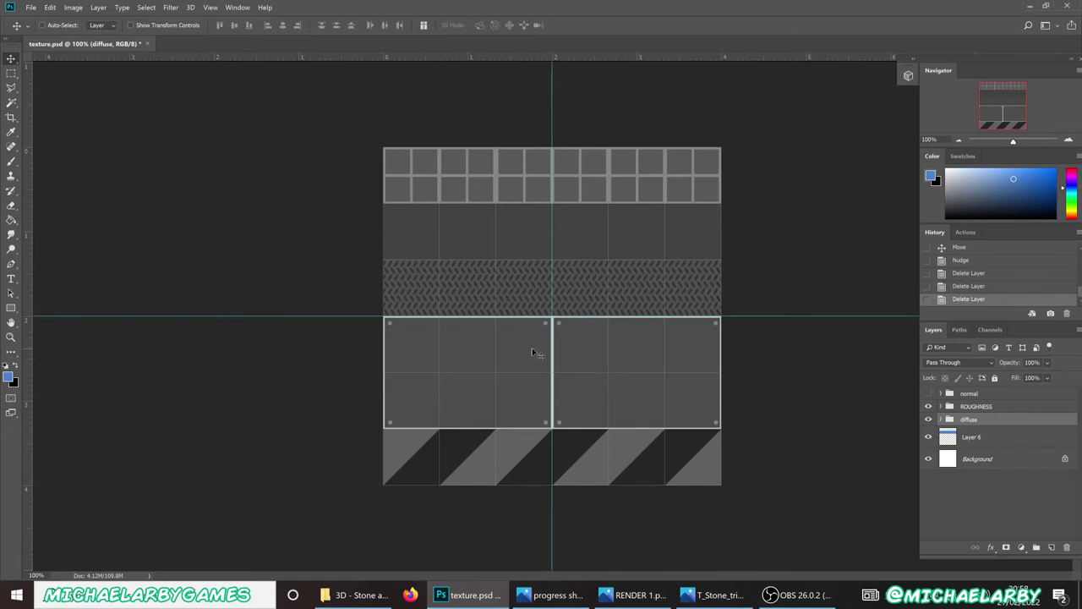
left_click(940, 421)
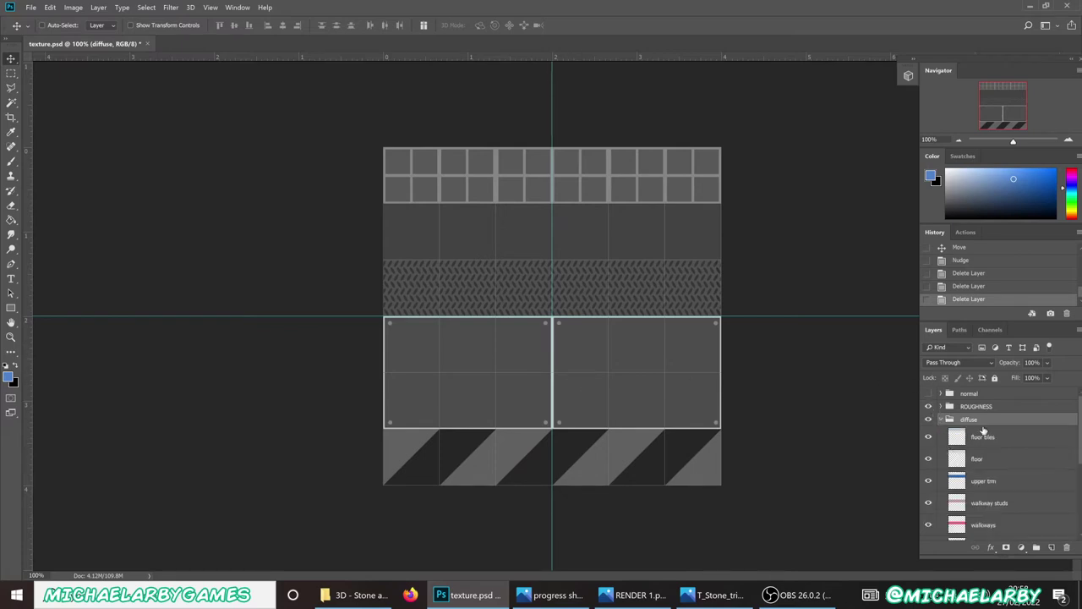
scroll(978, 448, "down", 3)
scroll(980, 456, "up", 3)
left_click(940, 420)
left_click(940, 408)
left_click(983, 424)
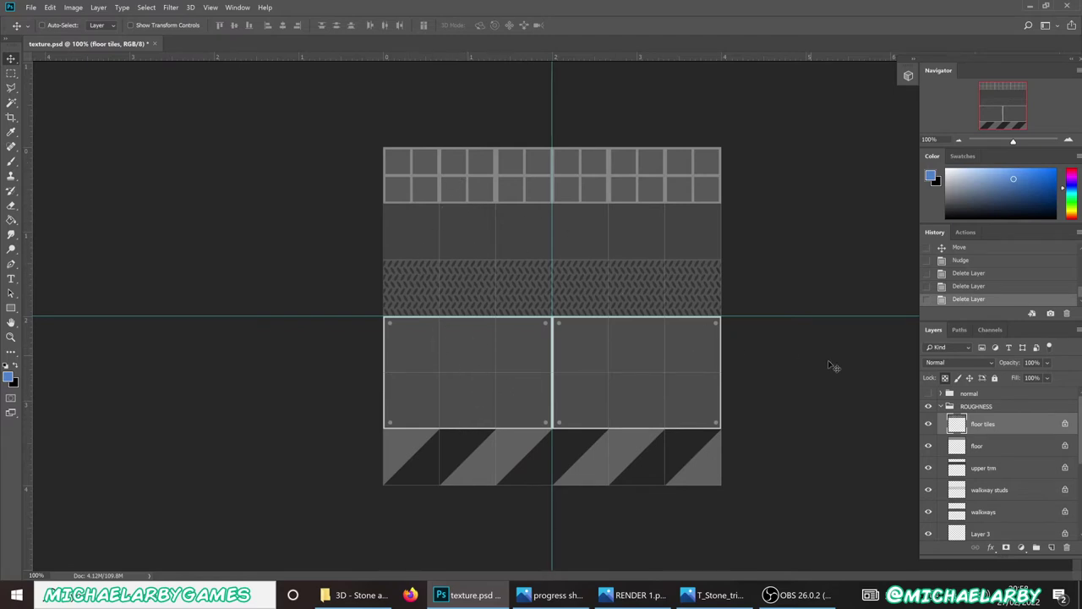
left_click(941, 406)
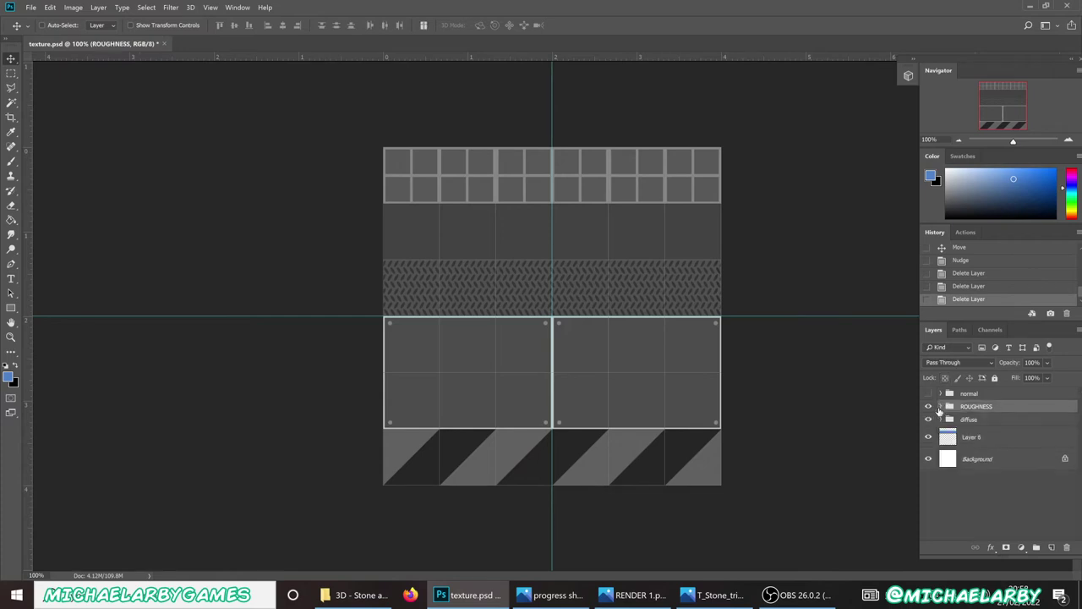
left_click(928, 406)
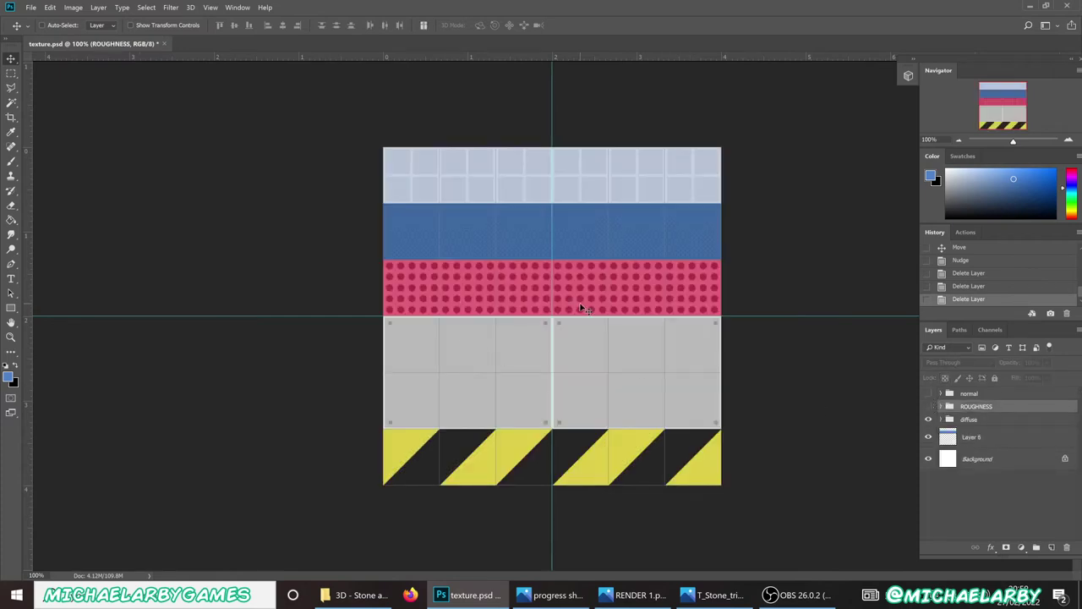
Step: Show the normal group, expand its layers, and hide the floor layer and Layer 4 inside it
left_click(929, 395)
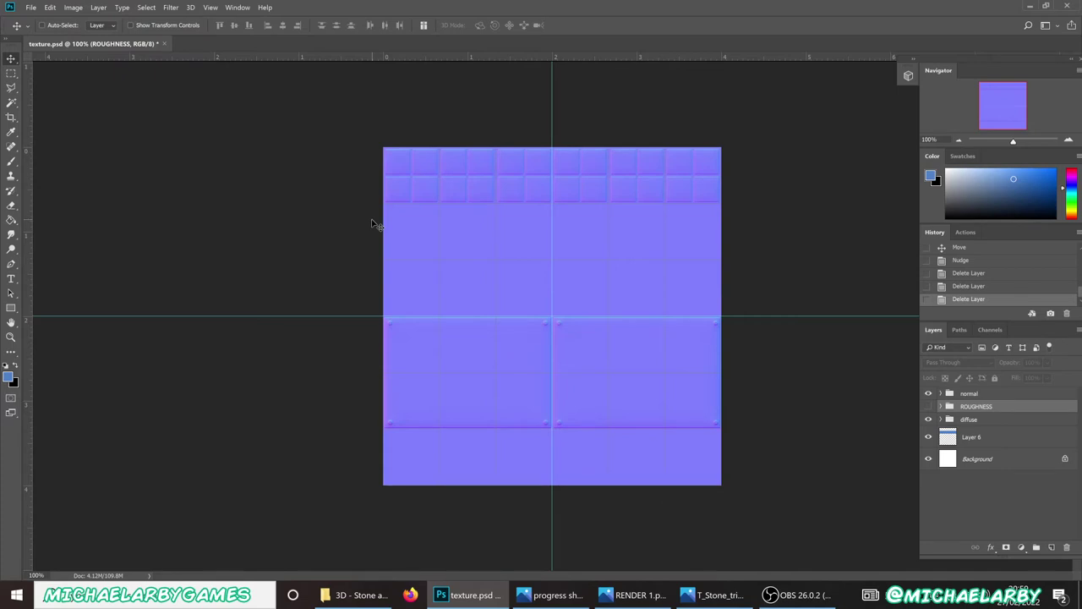
left_click(940, 394)
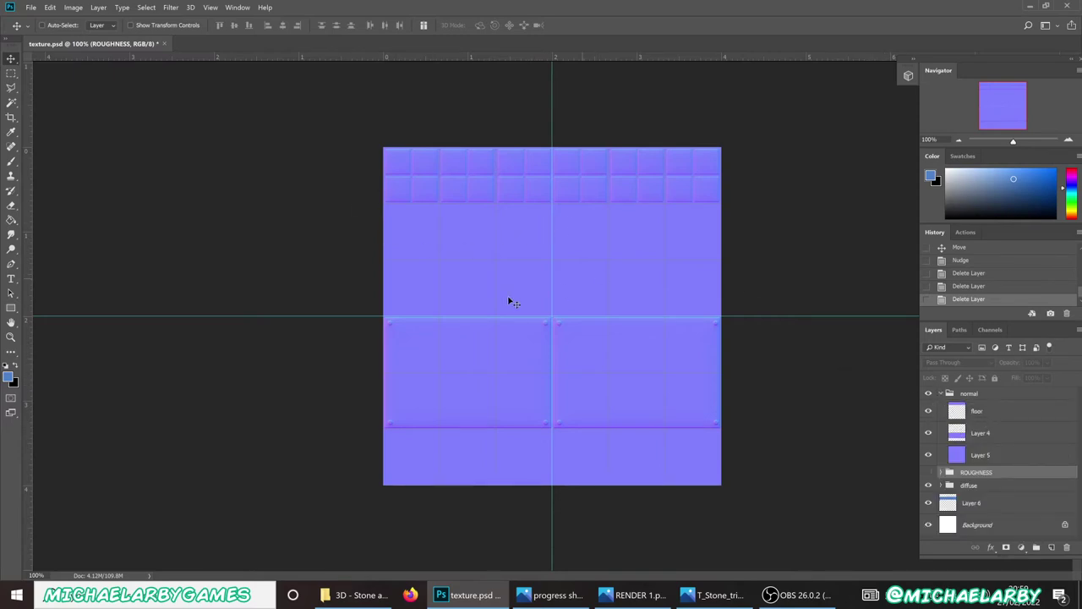
left_click(997, 436)
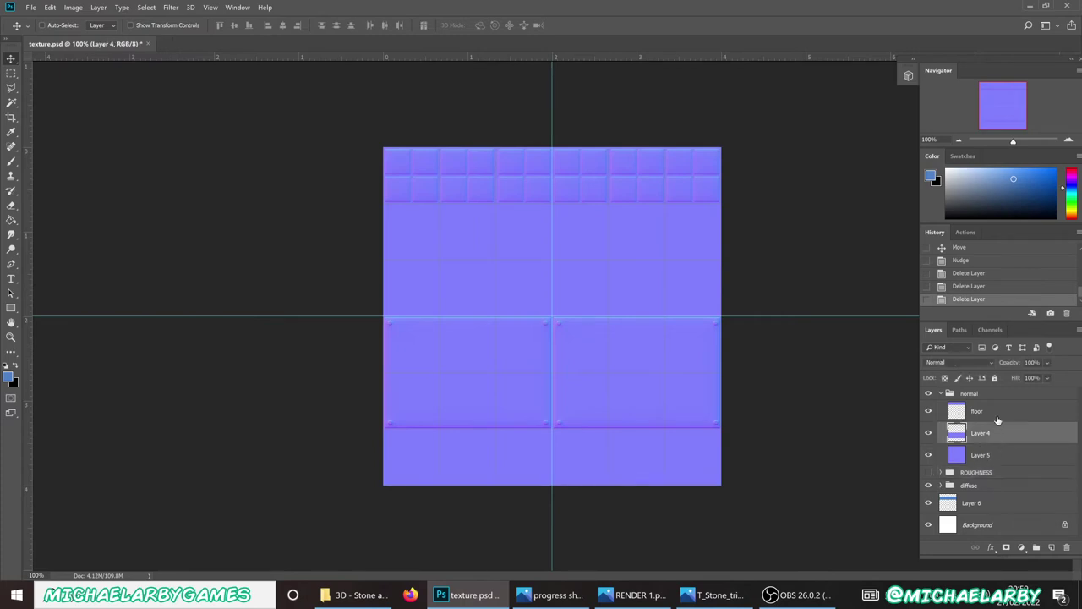
left_click(999, 420)
left_click(998, 436)
left_click(1002, 410)
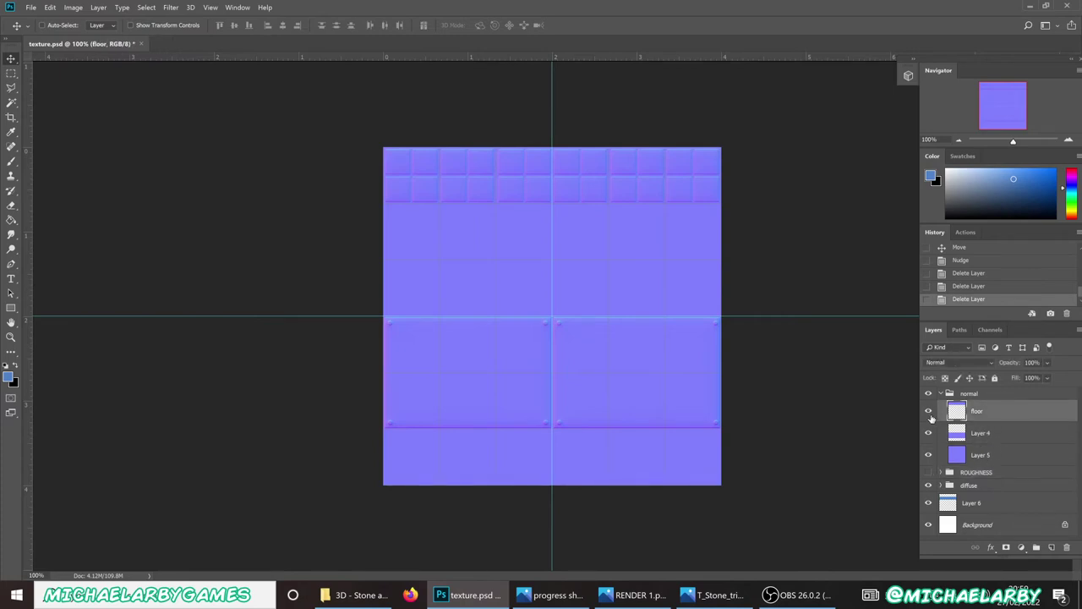
left_click(929, 412)
left_click(928, 433)
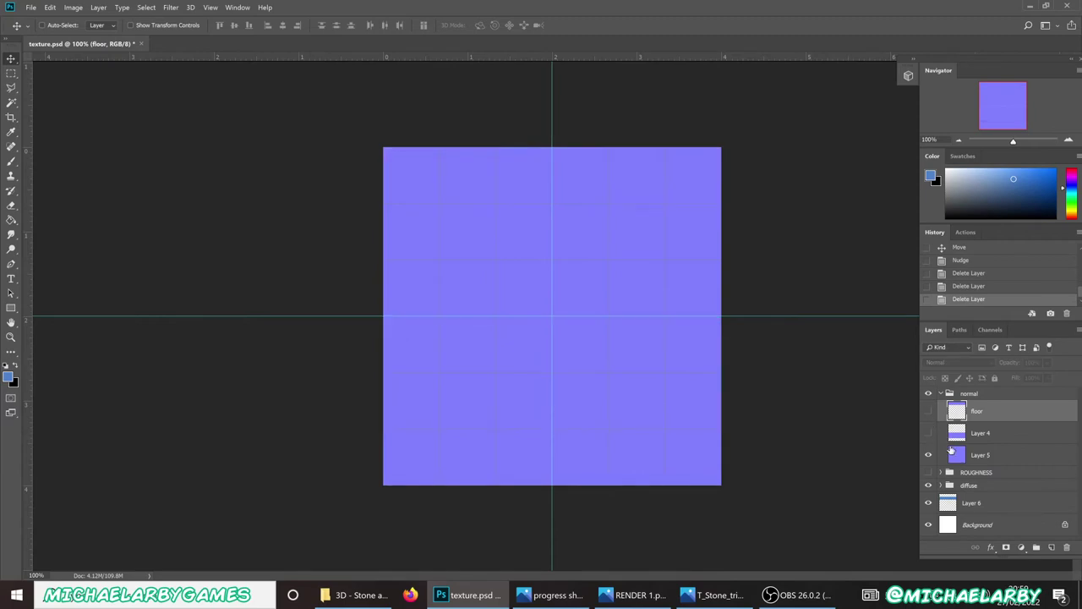
Step: Hide the normal group and toggle the diffuse group's walkway studs and walkways layers to identify what each contains
left_click(942, 485)
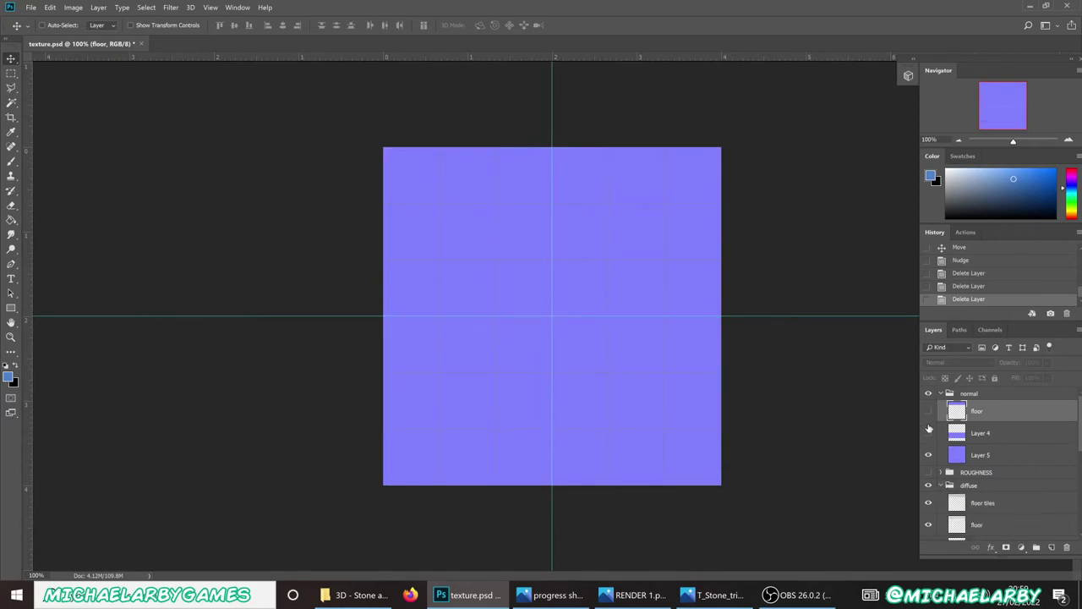
left_click(928, 394)
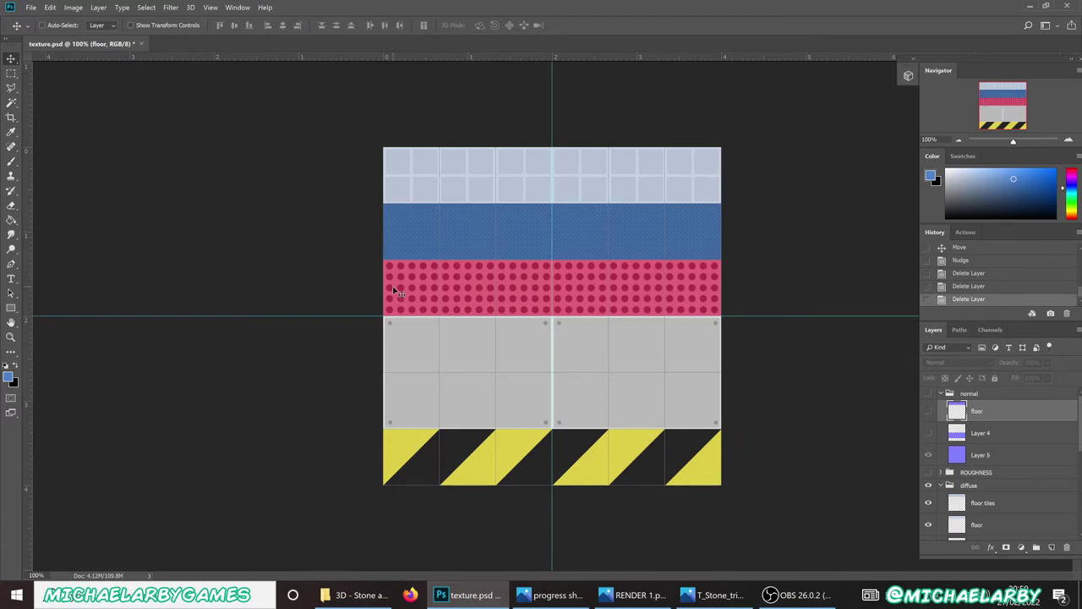
scroll(985, 453, "down", 5)
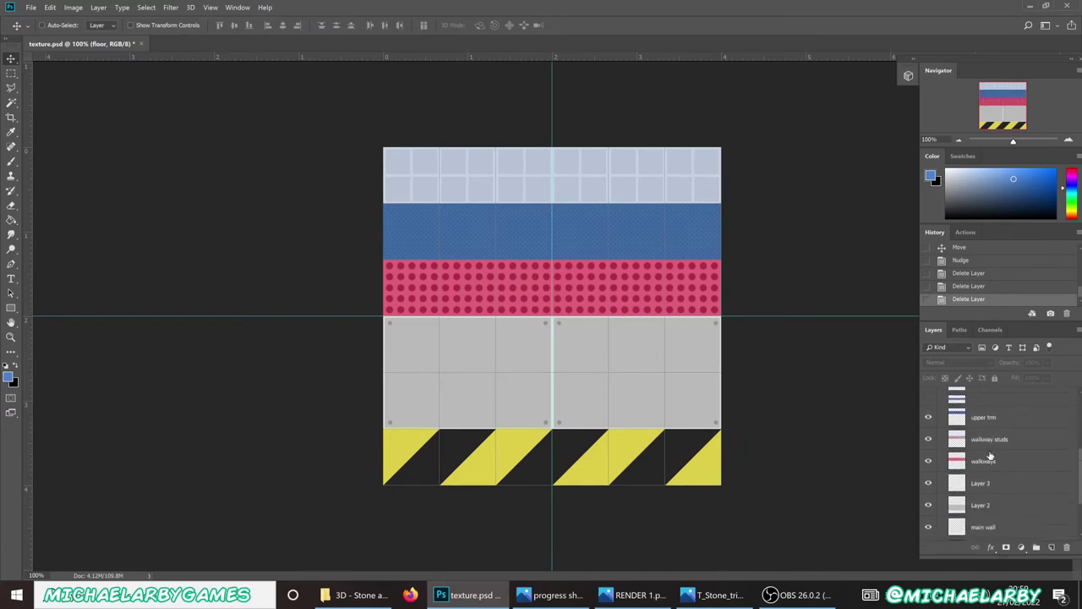
left_click(996, 441)
left_click(929, 440)
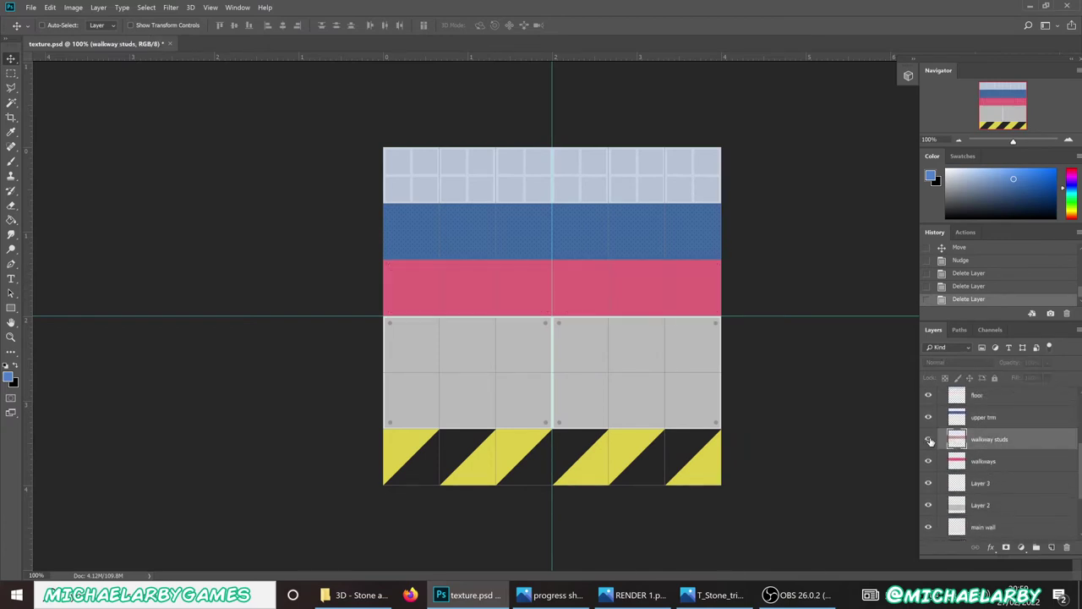
left_click(928, 439)
left_click(928, 460)
left_click(928, 461)
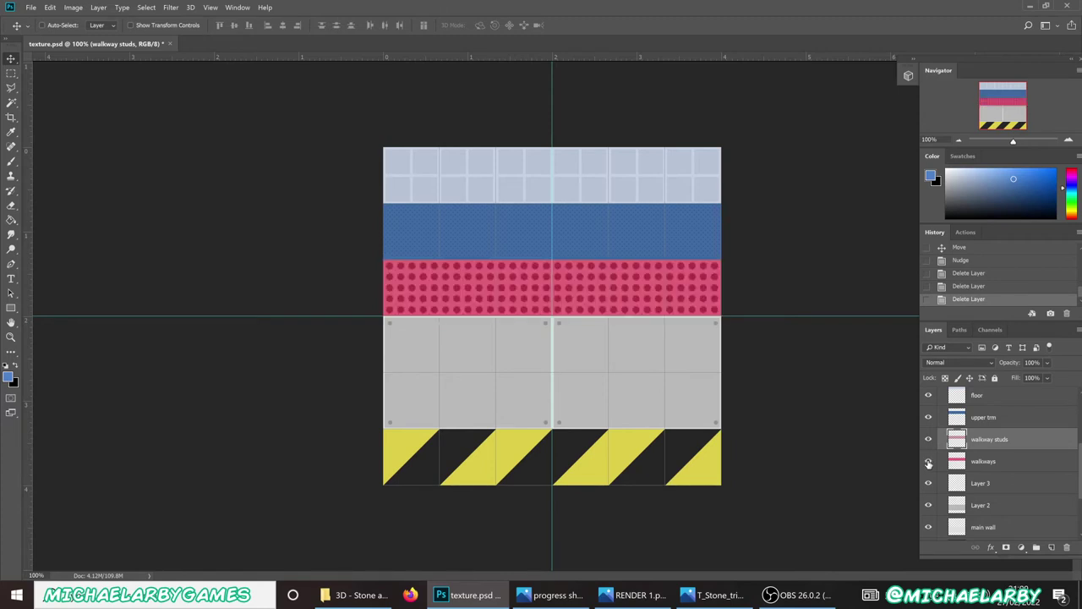
Step: Duplicate the walkway studs and walkways layers together and move the copies into the normal group between floor and Layer 4
left_click(1006, 460)
left_click(1020, 443, "shift")
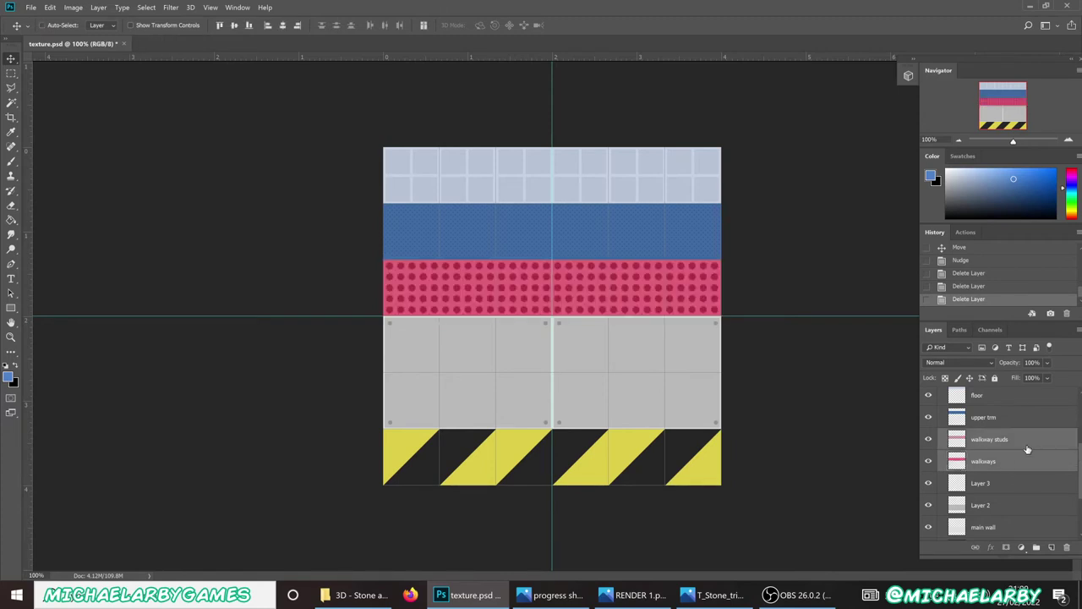
right_click(1033, 473)
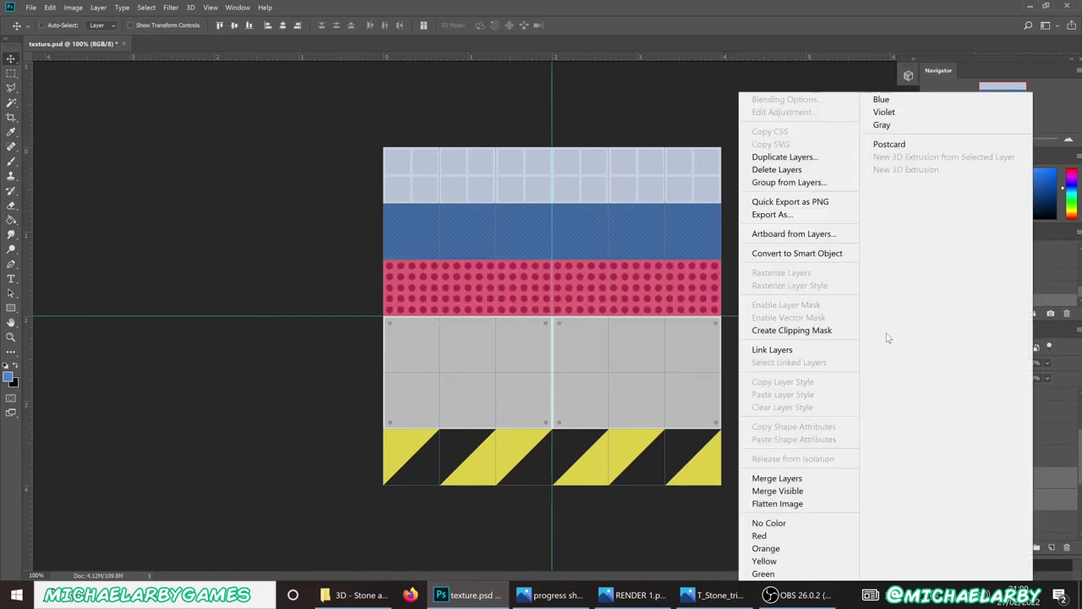
left_click(793, 157)
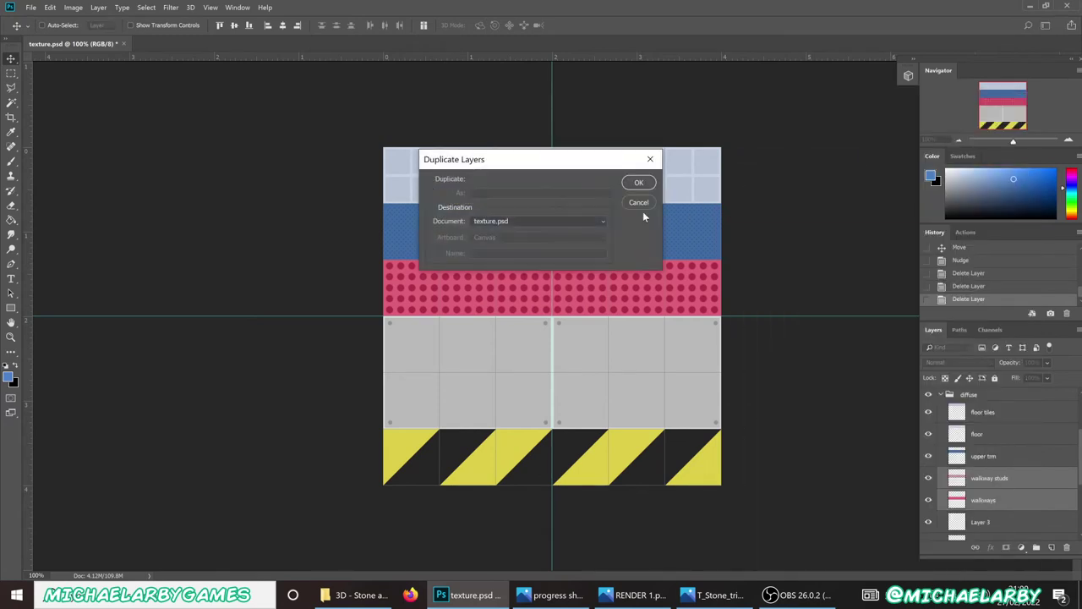
left_click(638, 183)
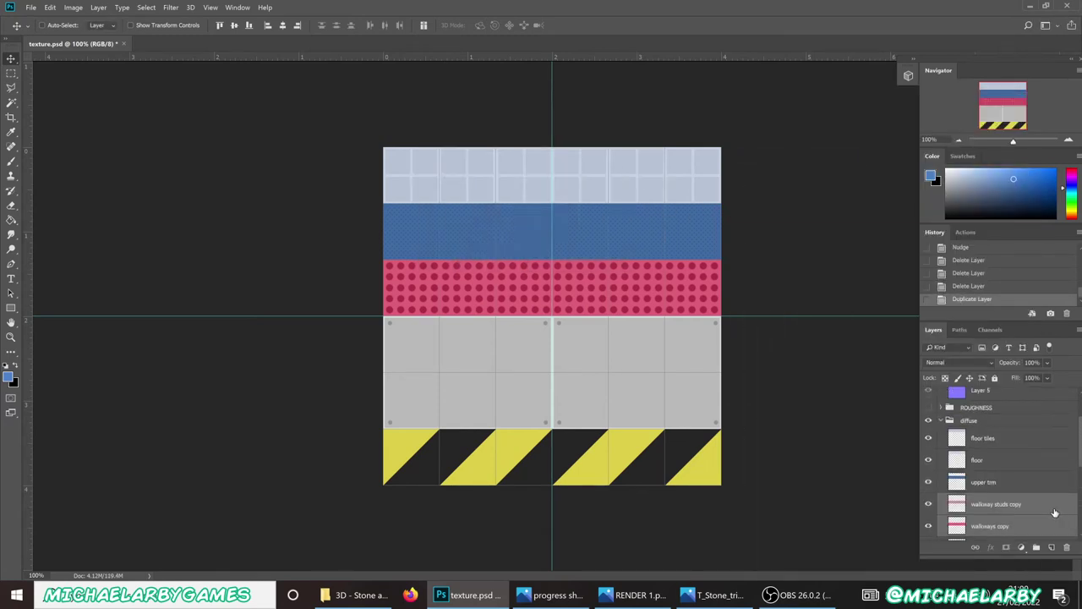
left_click_drag(1054, 513, 1043, 423)
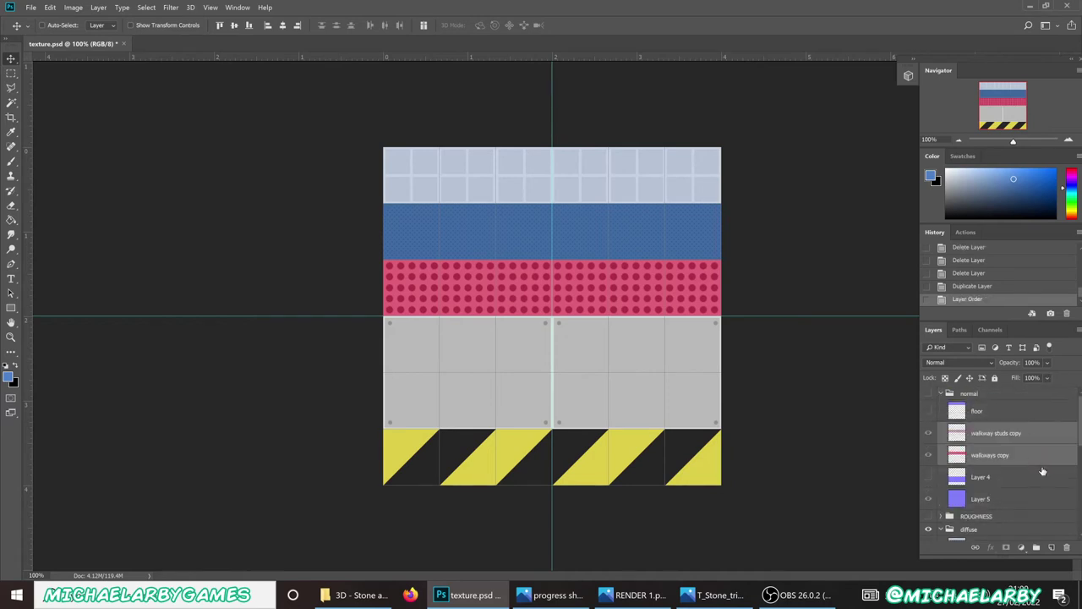
Step: Merge the walkway studs copy down into the walkways copy layer in the normal group
left_click(1031, 436)
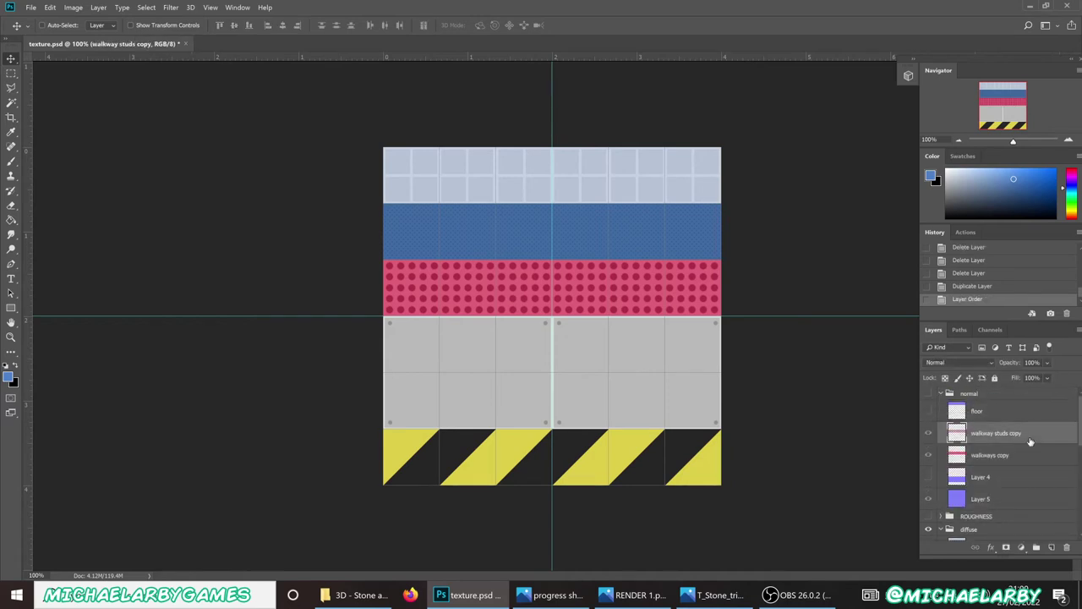
left_click(991, 457)
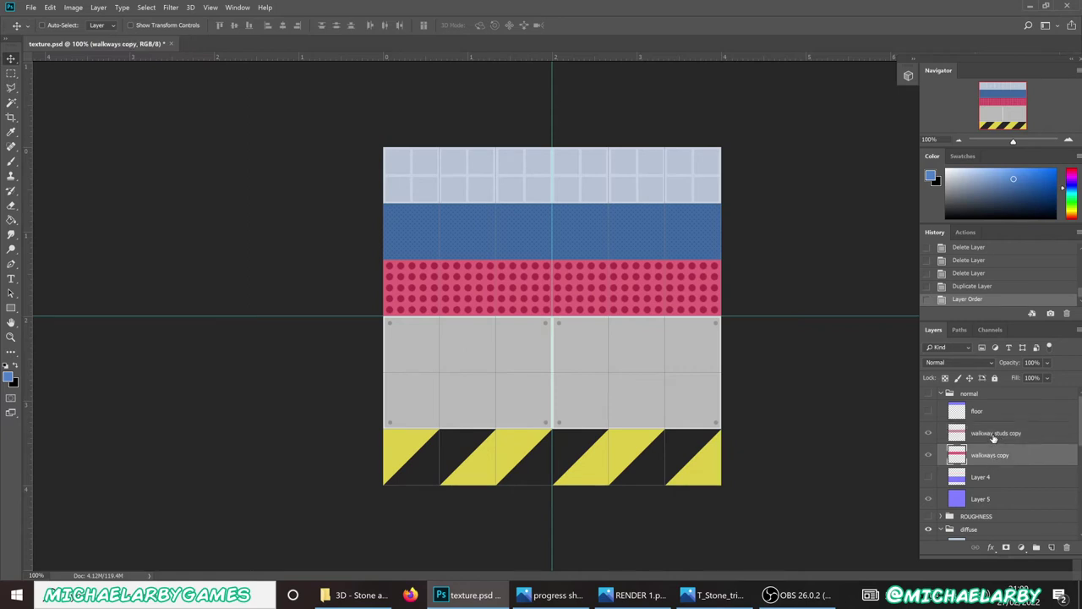
left_click(991, 445)
key("ctrl+e")
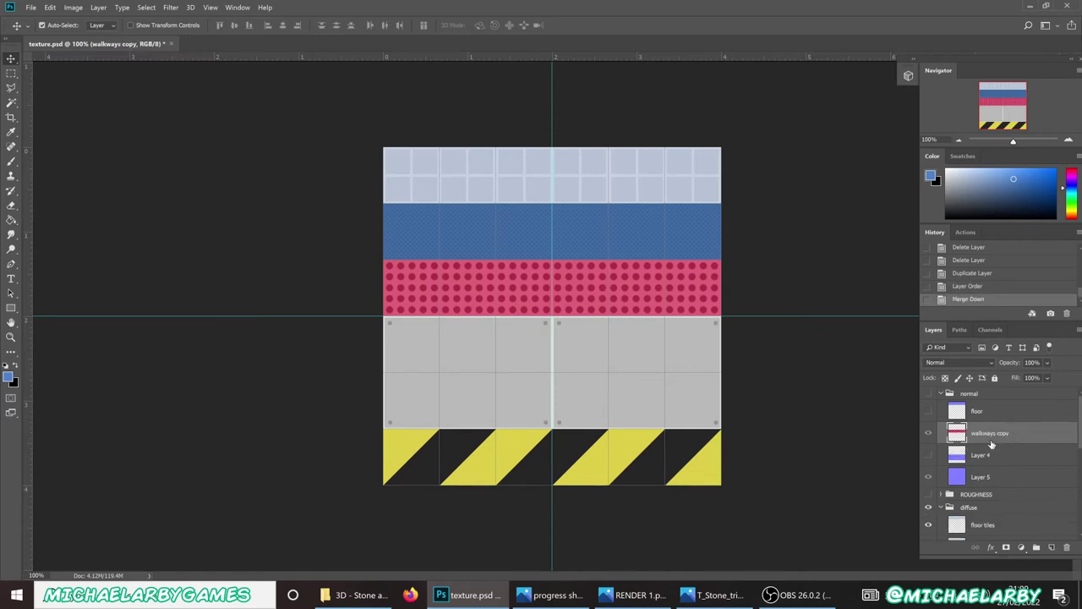
Step: Show the normal group with Layer 5 hidden and only the merged walkways copy visible inside it
left_click(928, 437)
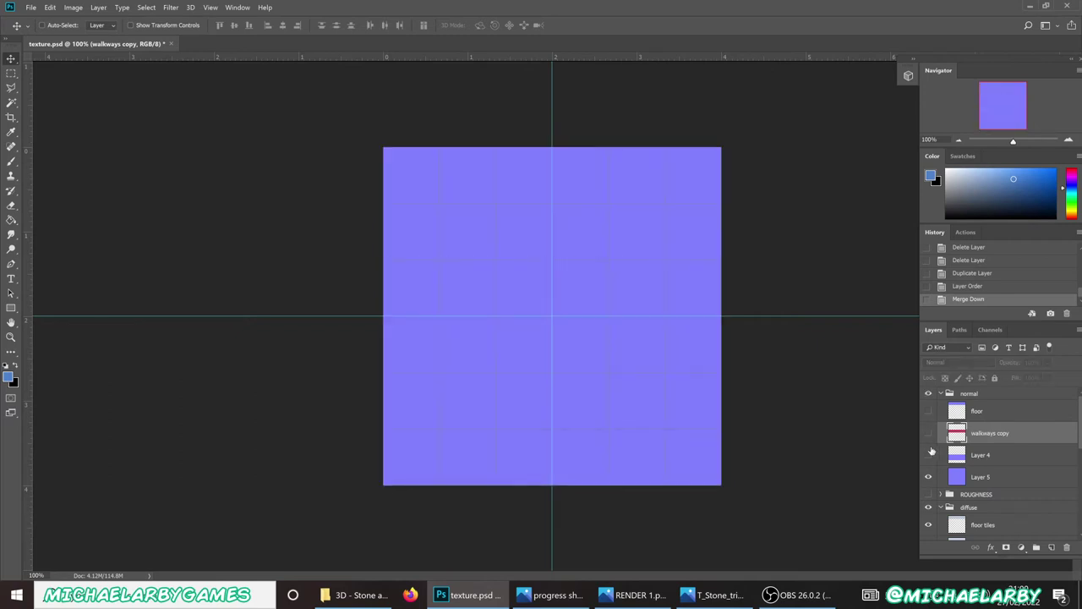
left_click(927, 478)
left_click(929, 434)
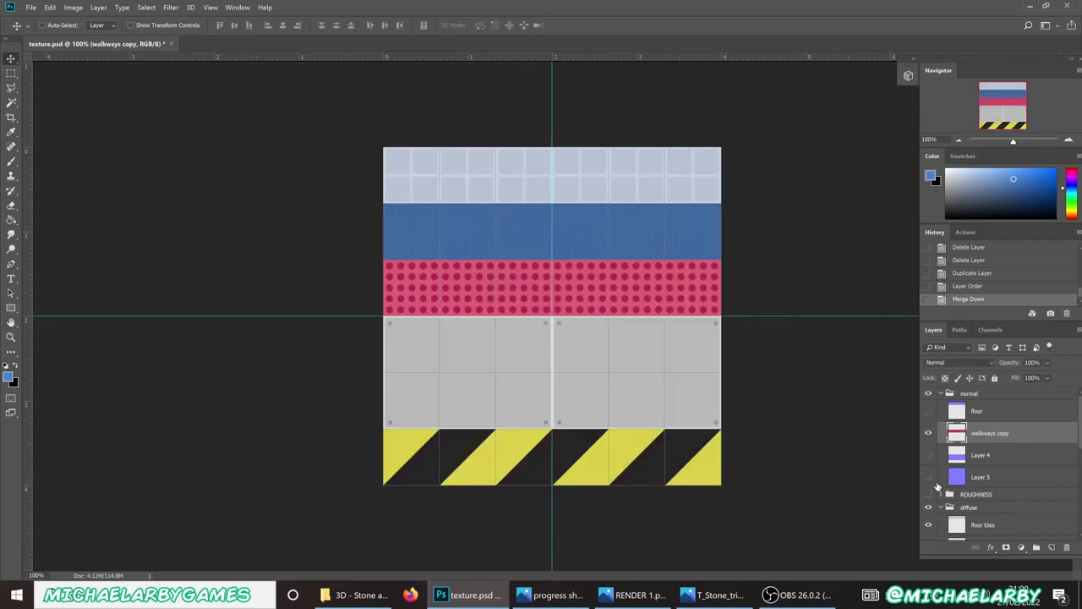
Step: Hide and collapse the diffuse group, and delete Layer 6 above the Background
scroll(930, 487, "down", 1)
left_click(928, 482)
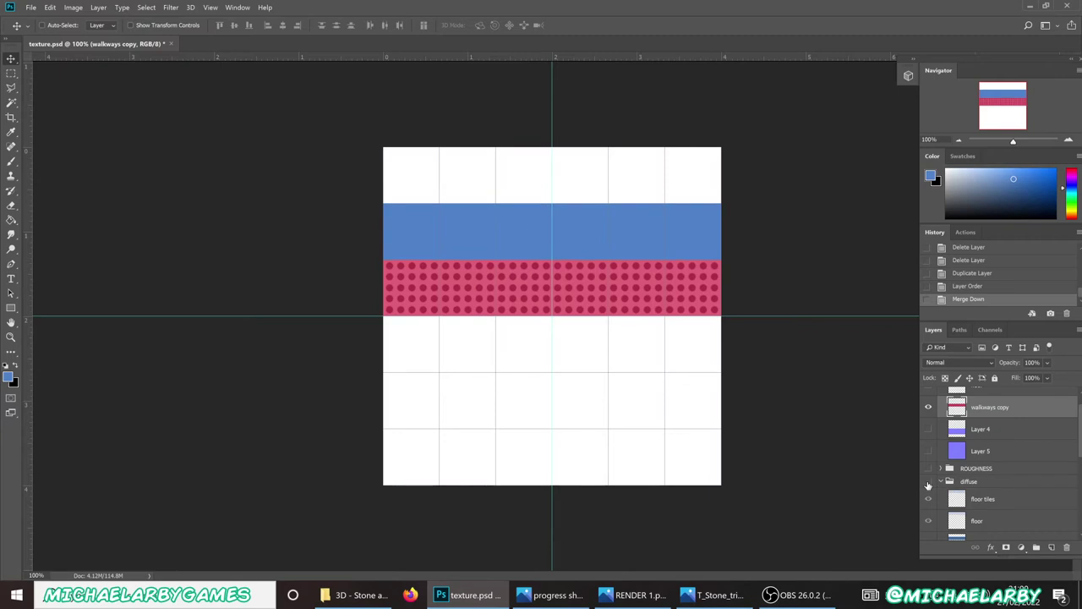
scroll(928, 486, "down", 2)
left_click(941, 446)
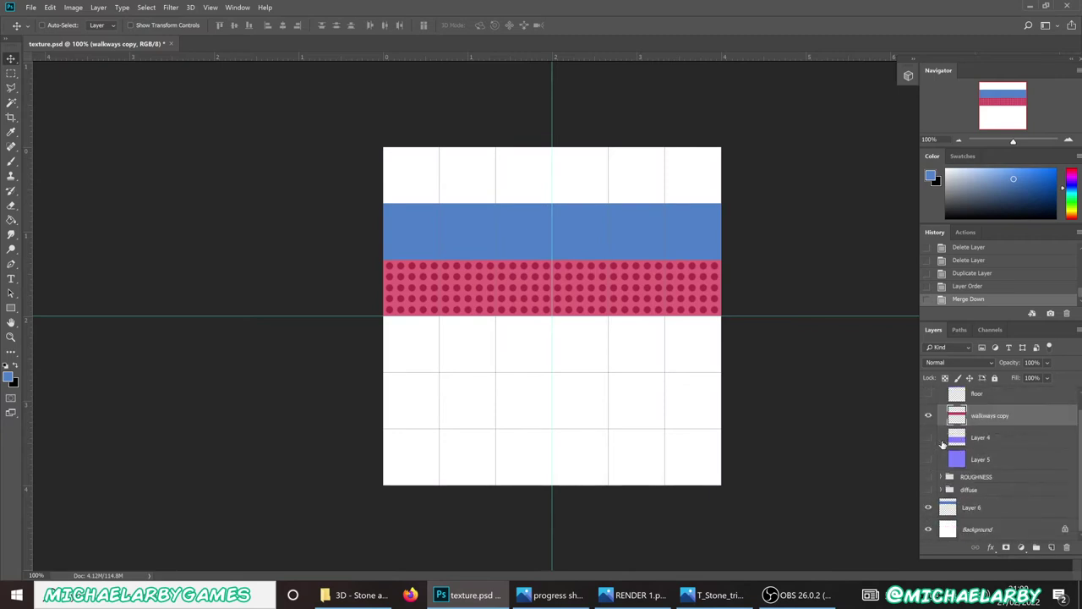
left_click(989, 507)
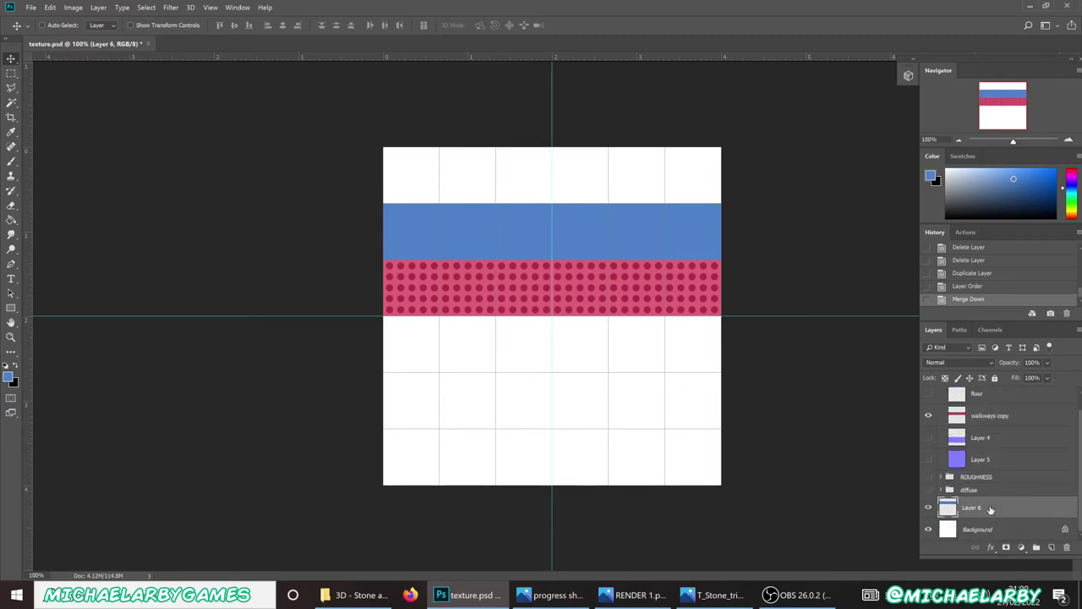
key("Delete")
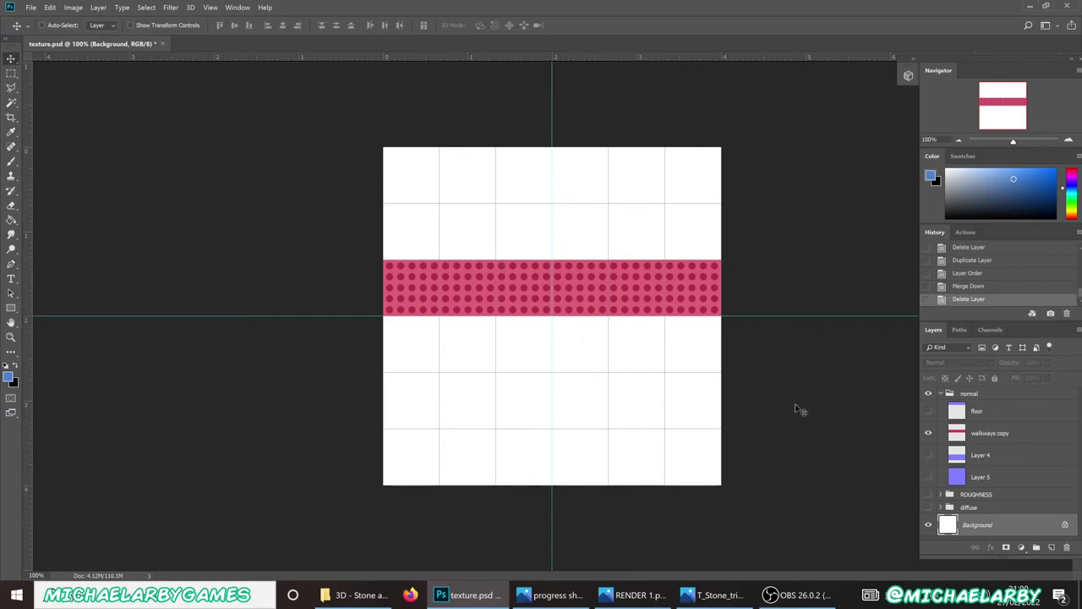
Step: Hide and show walkways copy to check its contents, and select that layer in the normal group
left_click(930, 434)
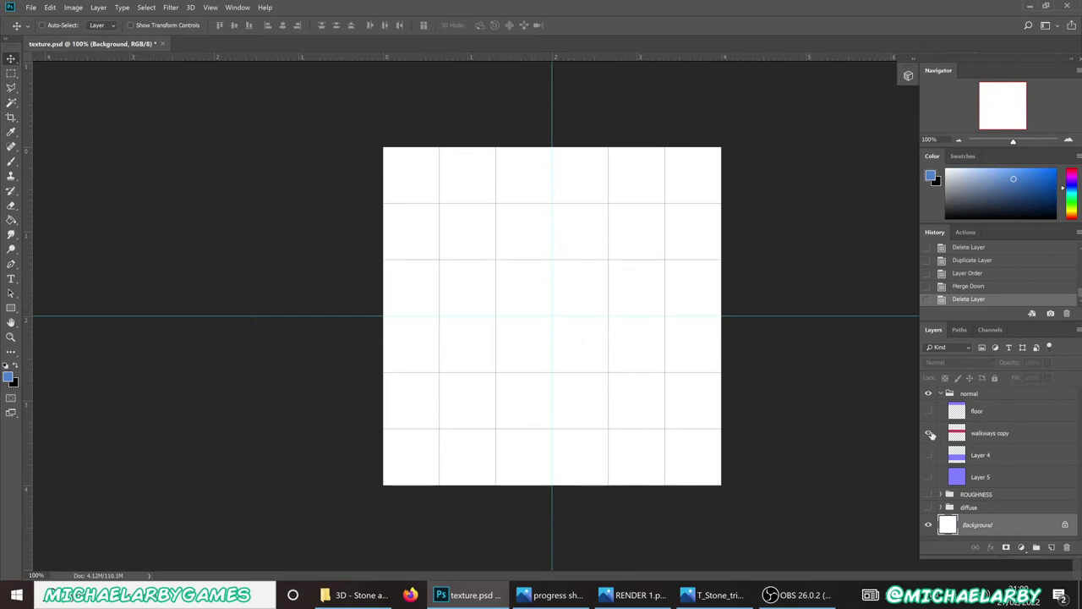
left_click(930, 434)
left_click(1022, 438)
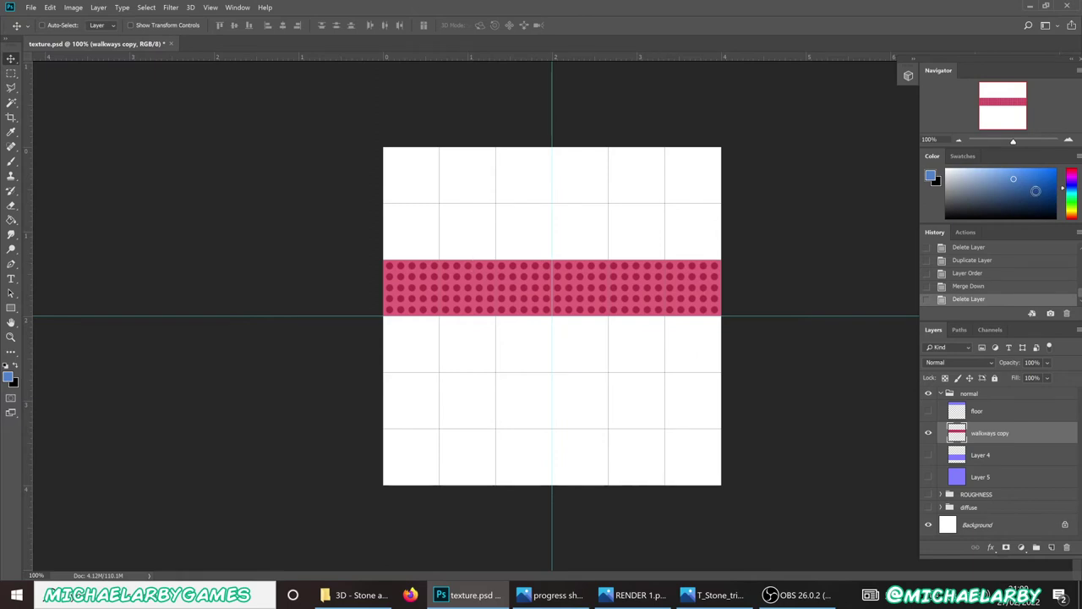
left_click(1067, 139)
left_click_drag(1011, 109, 1012, 104)
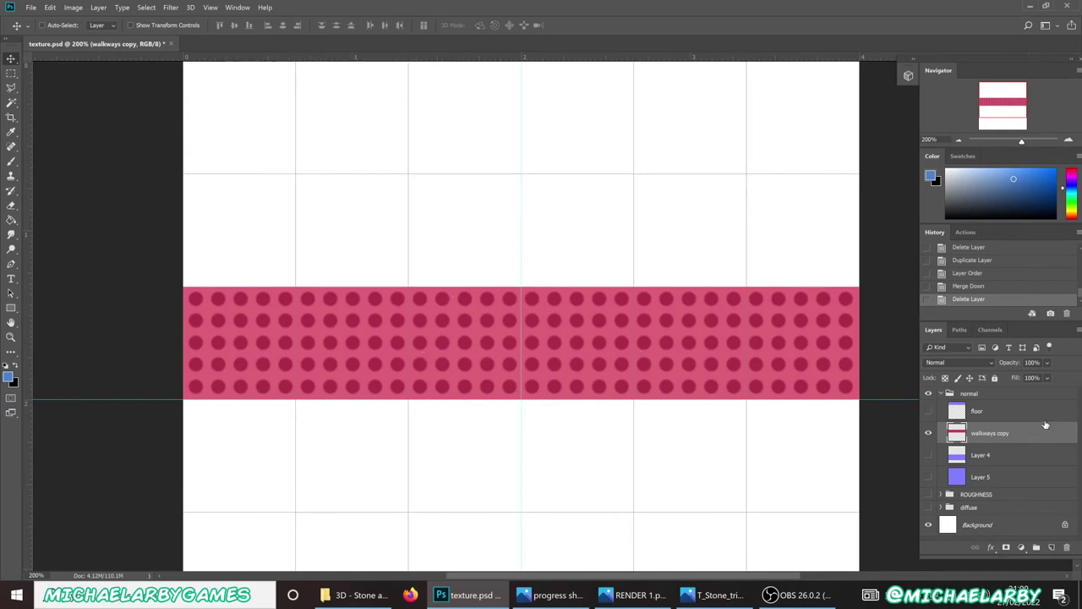
Step: Generate a normal map from the walkways copy layer, comparing Invert Height off and on, keeping it on with Detail Scale at 15%
left_click(177, 9)
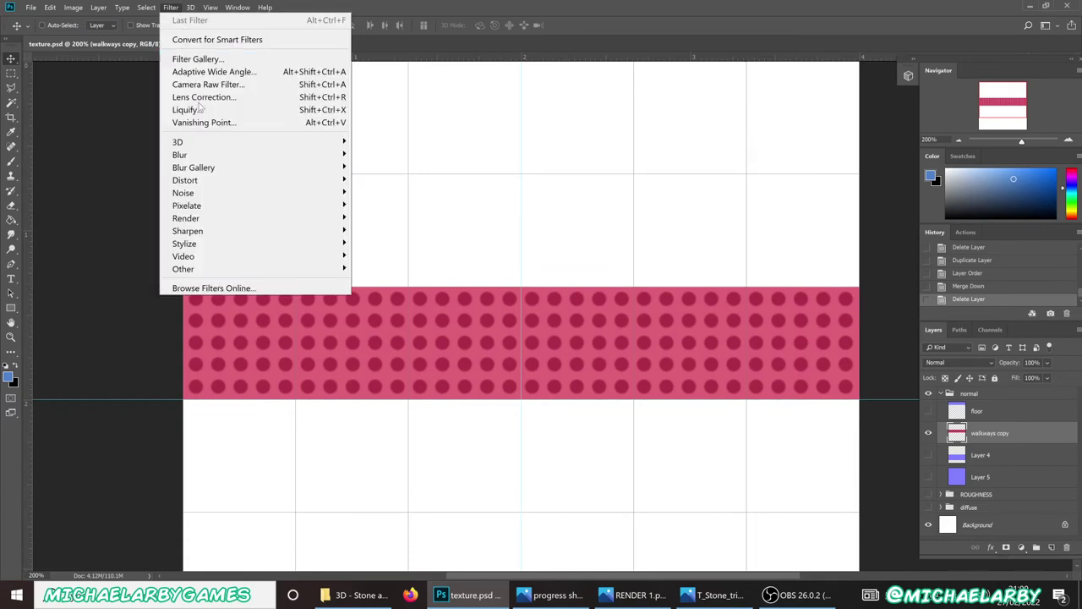
mouse_move(208, 146)
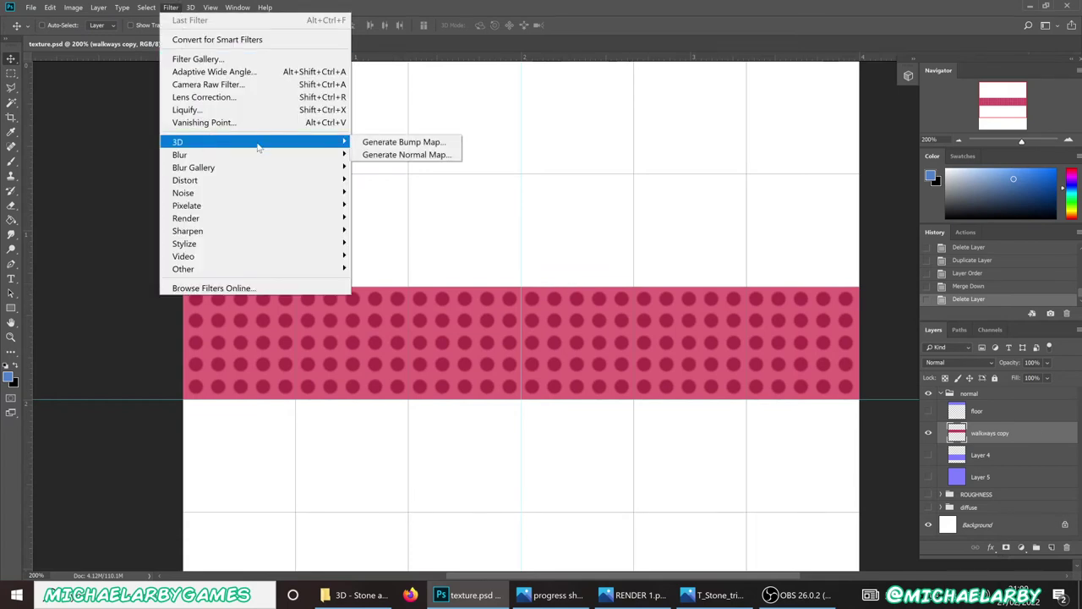
left_click(395, 154)
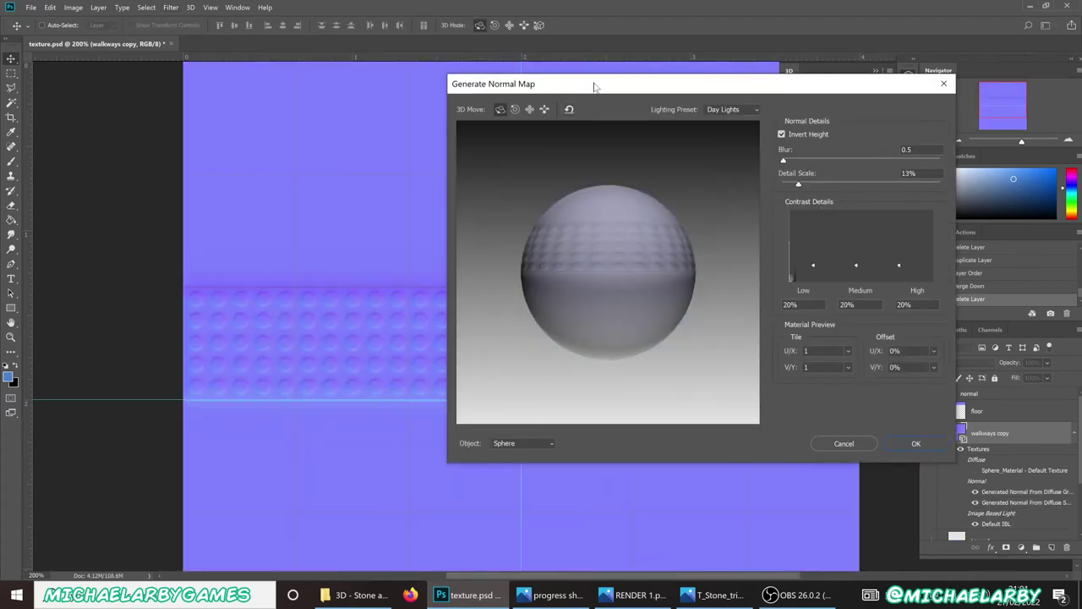
left_click_drag(594, 88, 670, 108)
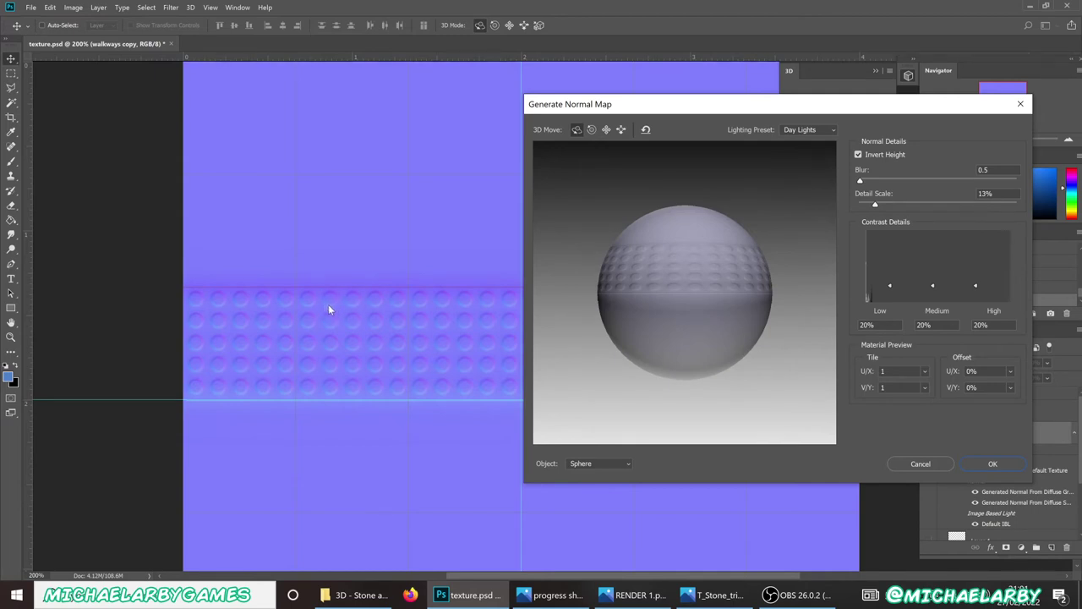
left_click(859, 154)
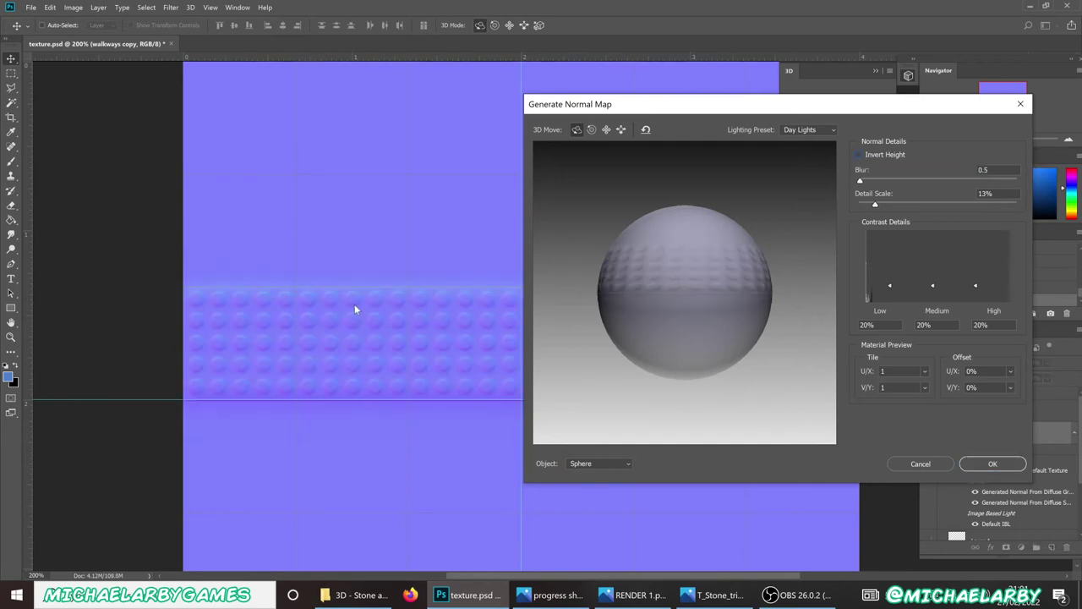
left_click(859, 155)
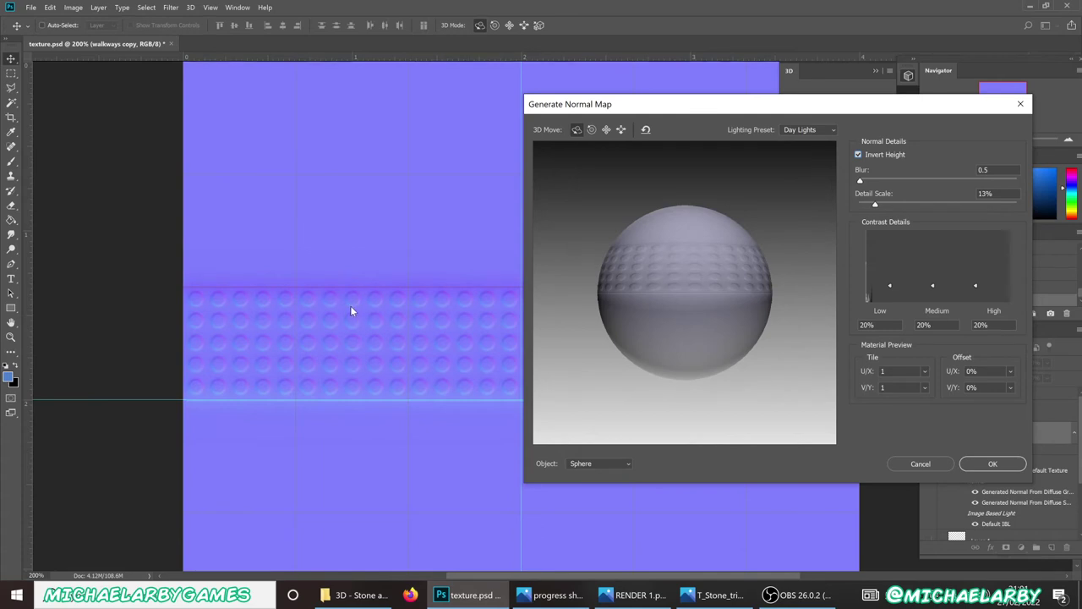
left_click_drag(880, 203, 879, 206)
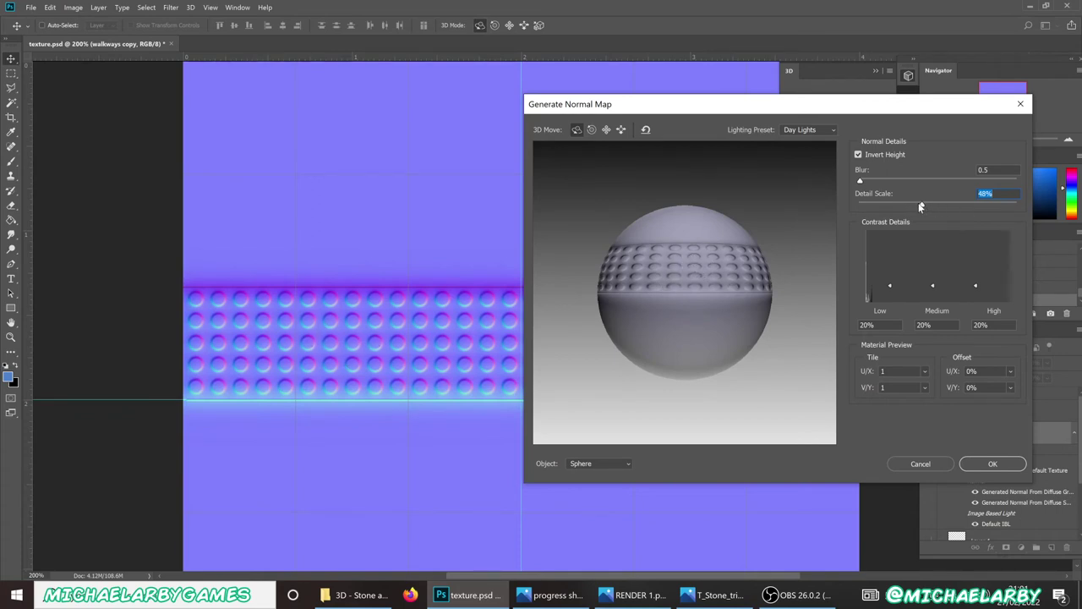
left_click_drag(924, 208, 900, 208)
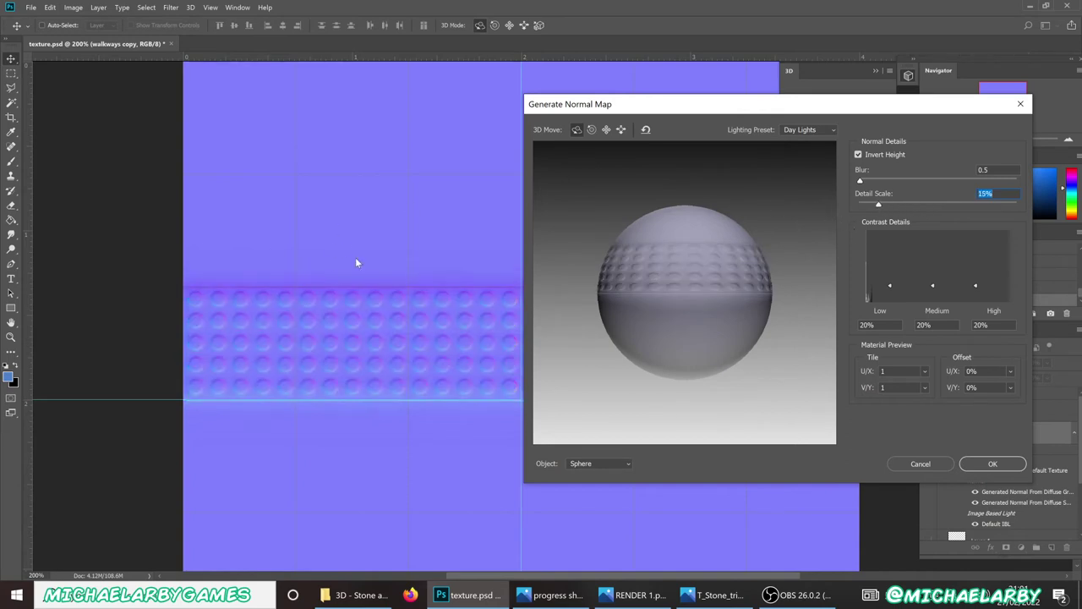
left_click(969, 464)
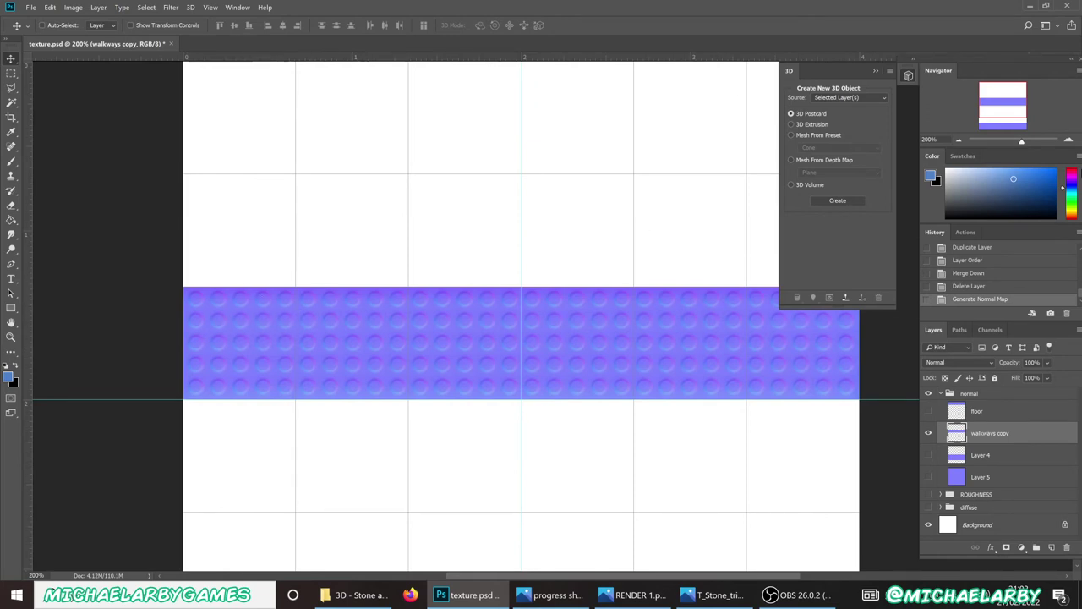
Step: Inspect the stud strip's normal map and its edges up close, and undo the normal map generation
left_click(1068, 142)
left_click(1068, 142)
left_click(1068, 142)
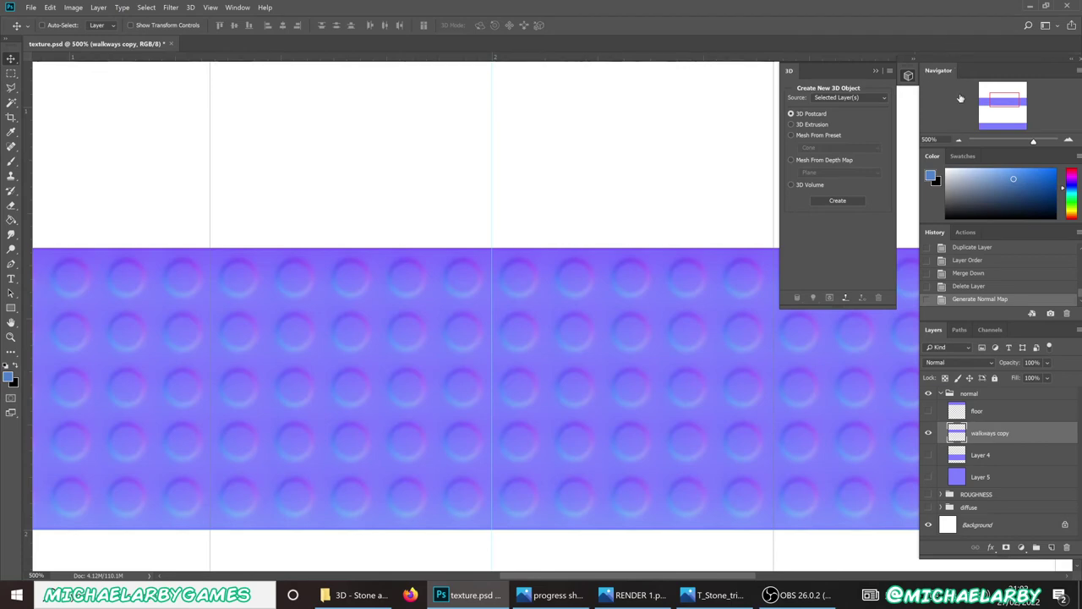
left_click(958, 140)
left_click(959, 140)
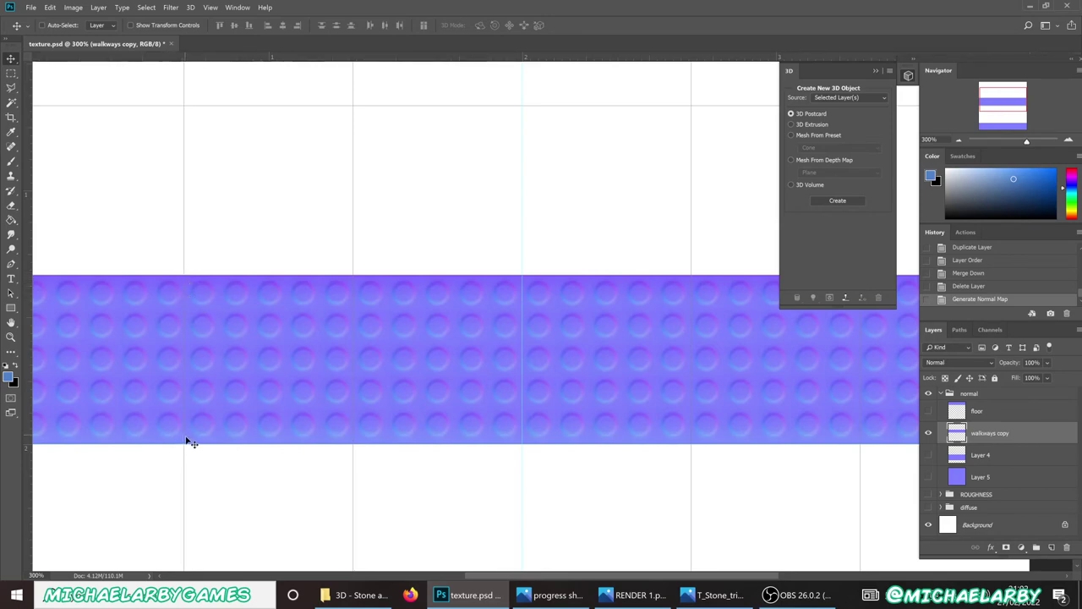
left_click(957, 139)
key("ctrl+z")
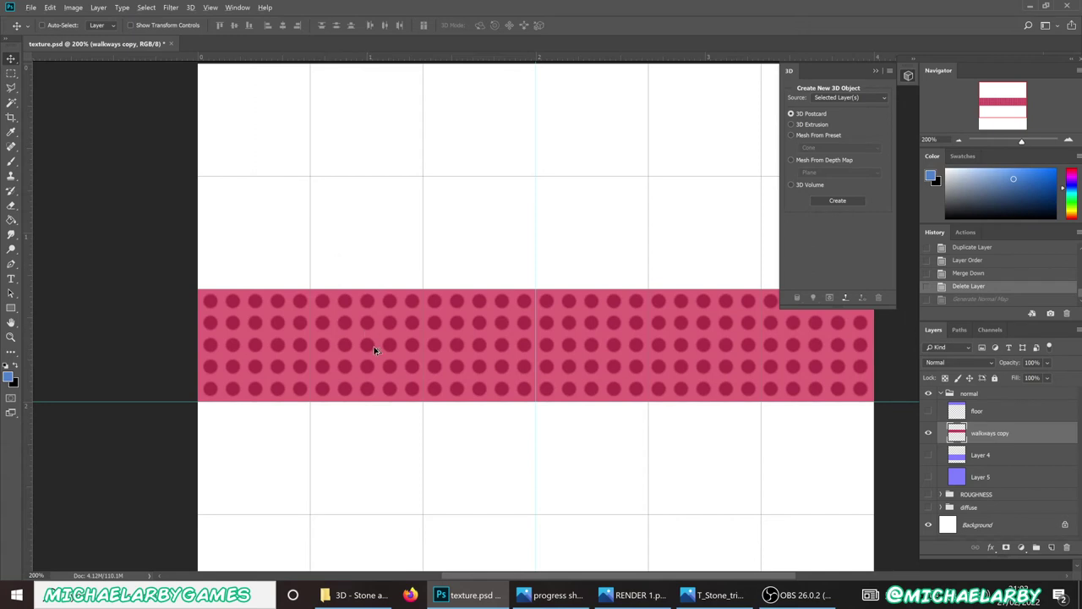
Step: Place duplicates of the pink stud strip directly above and below the original, and merge all three into walkways copy
left_click_drag(375, 354, 378, 249)
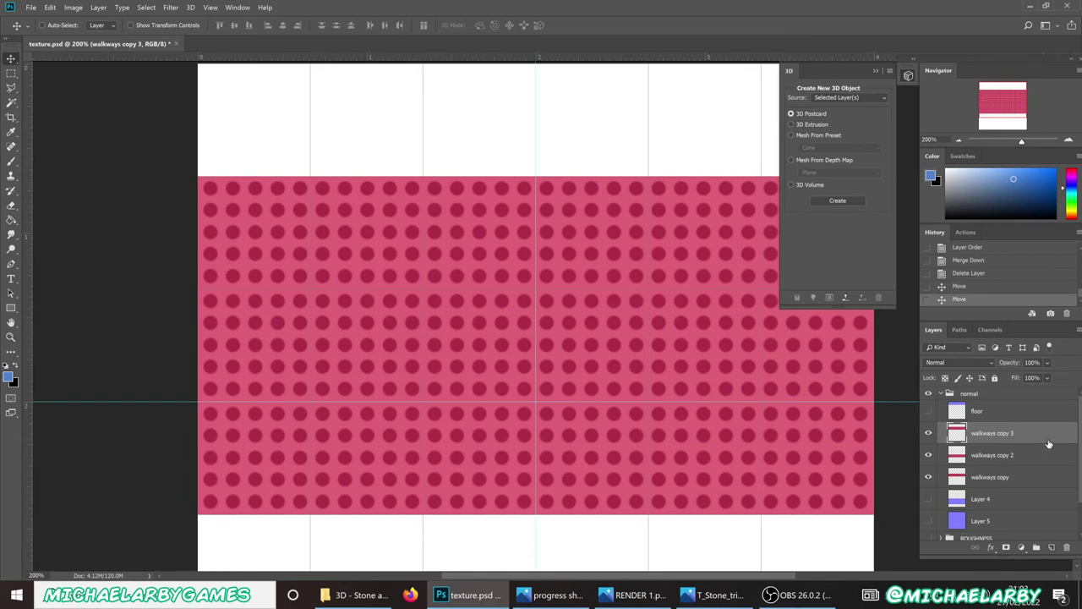
key("ctrl+e")
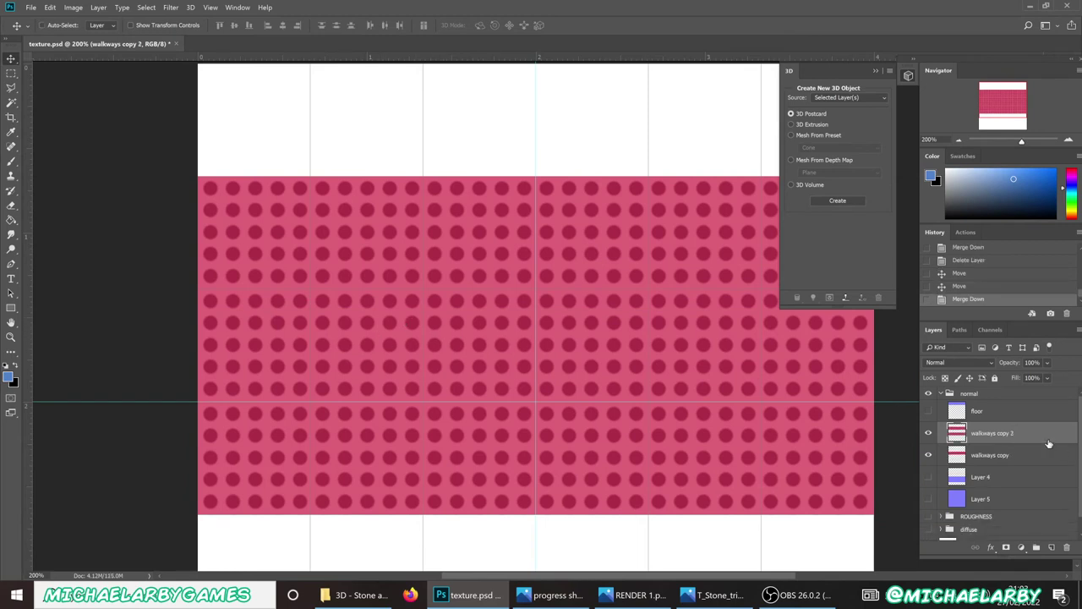
key("ctrl+e")
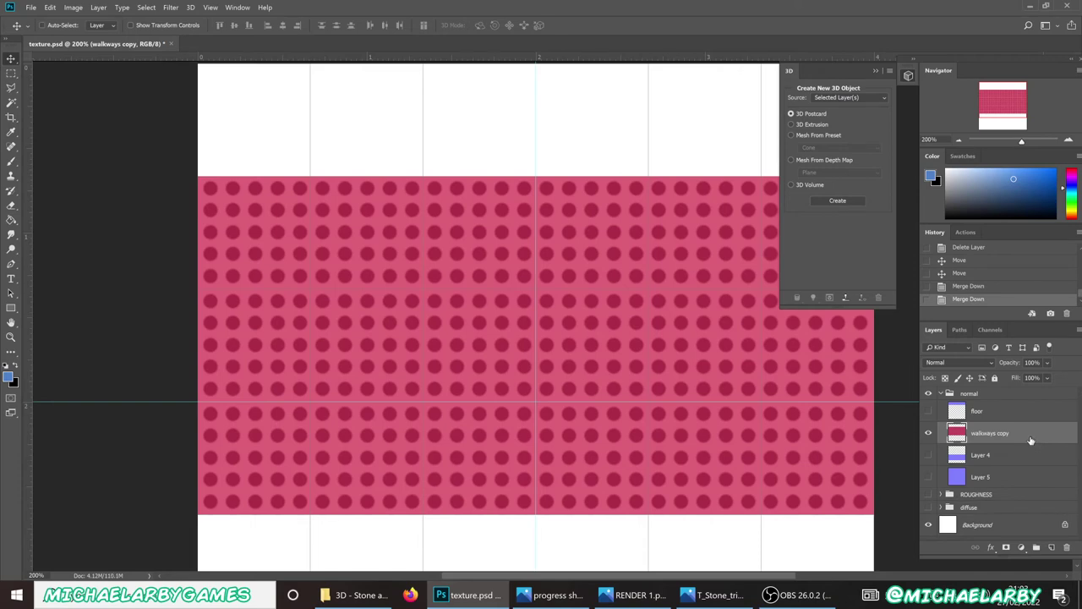
Step: Generate a normal map from the merged three-strip layer with Invert Height on, Blur 0.5 and Detail Scale 15%
left_click(170, 7)
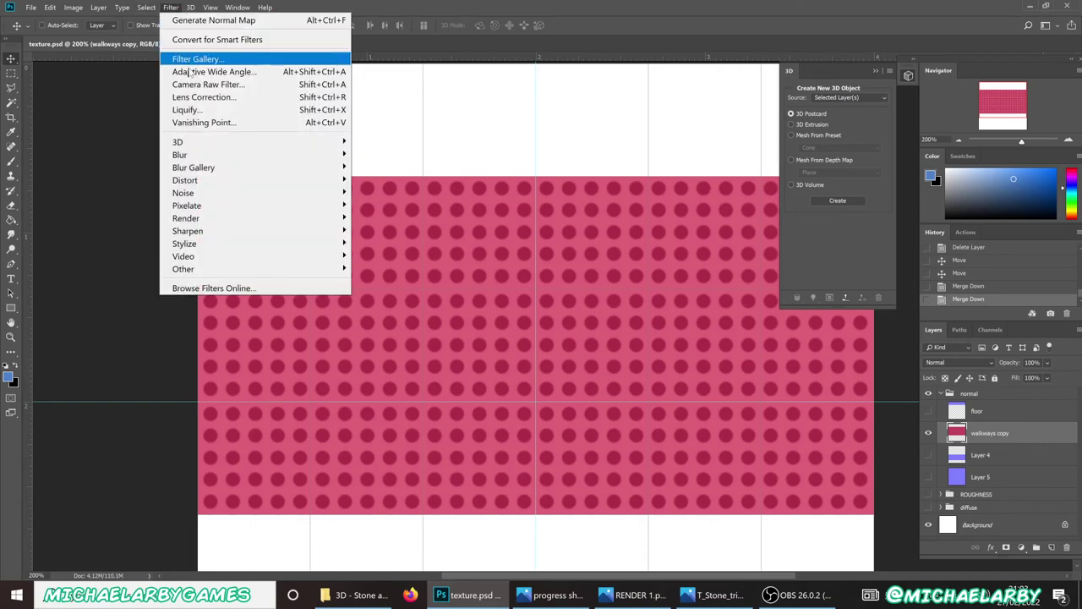
mouse_move(181, 146)
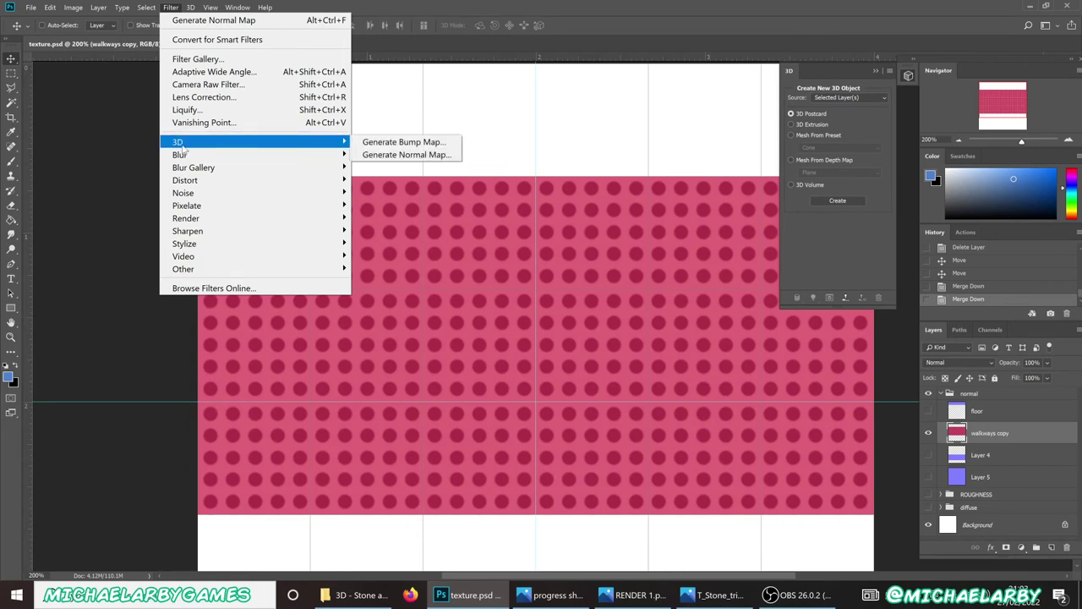
left_click(426, 154)
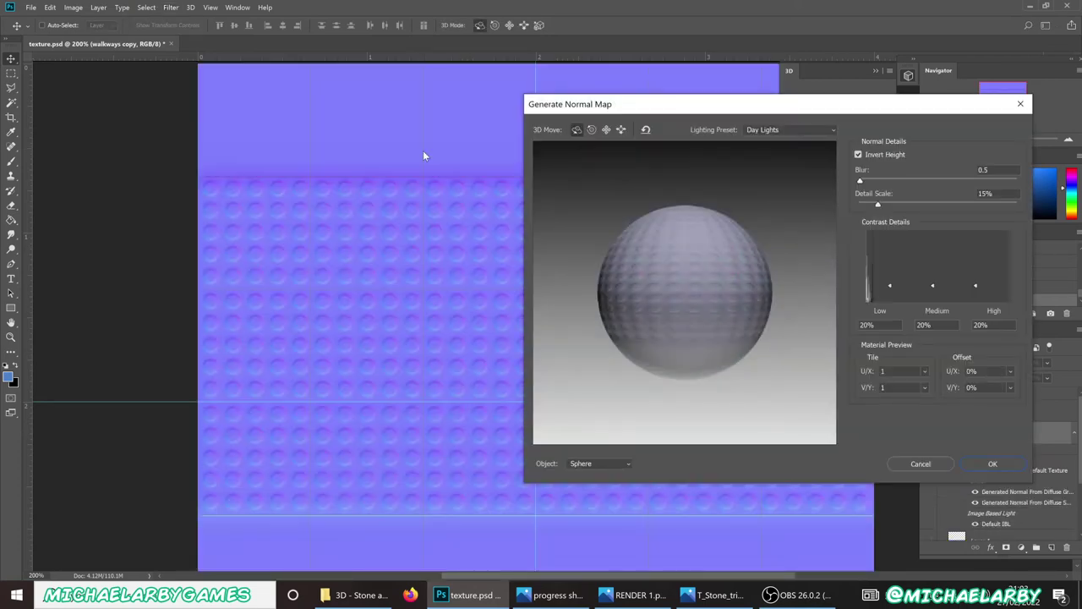
left_click(989, 464)
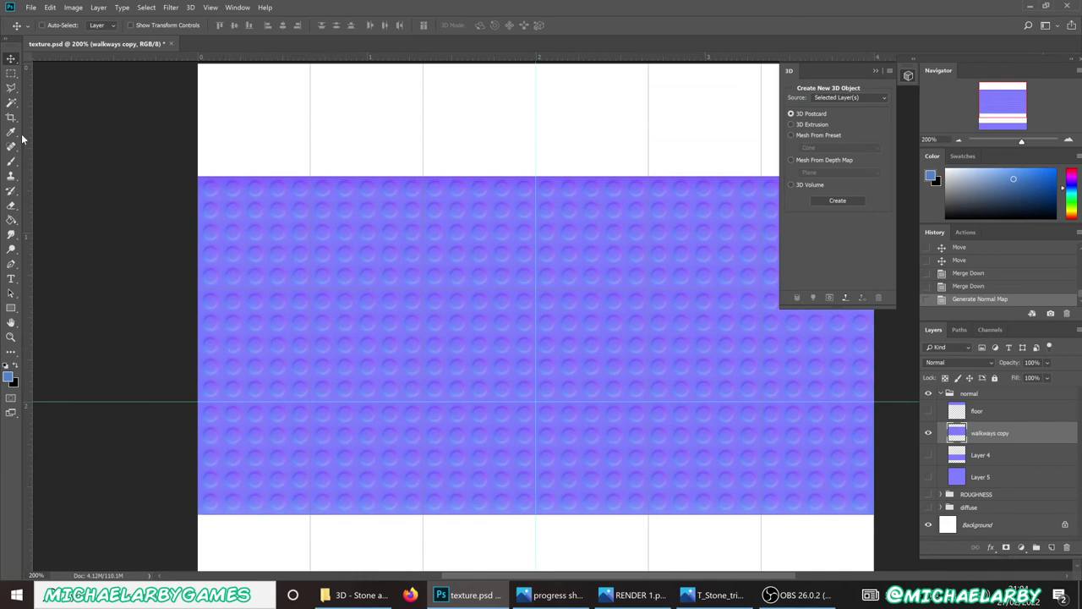
Step: Clear the duplicate strips above and below the original on walkways copy using rectangular marquee selections, keeping only the middle strip
left_click(11, 73)
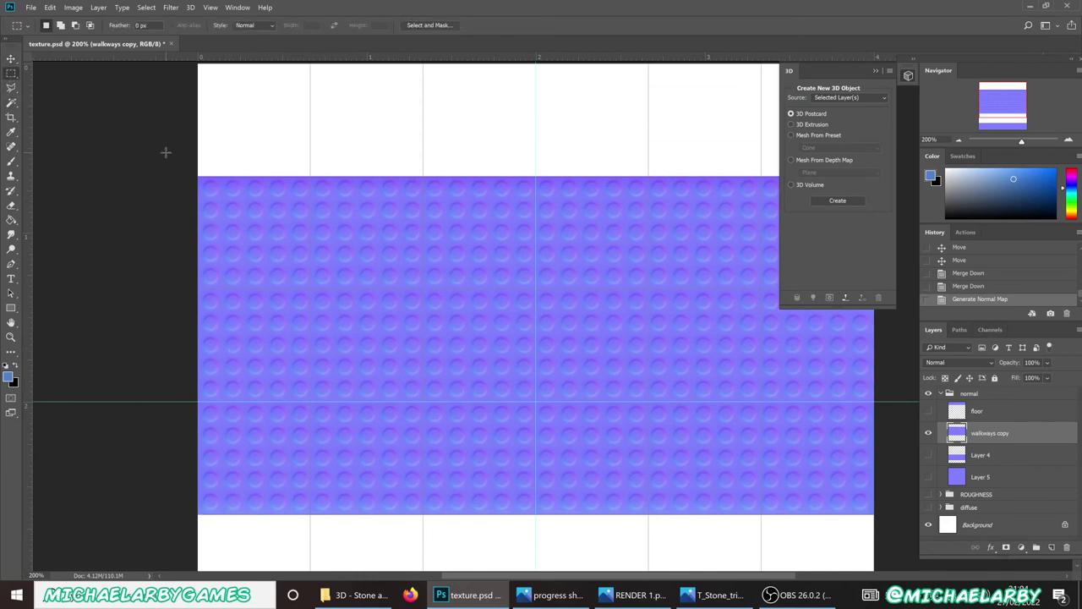
left_click(876, 71)
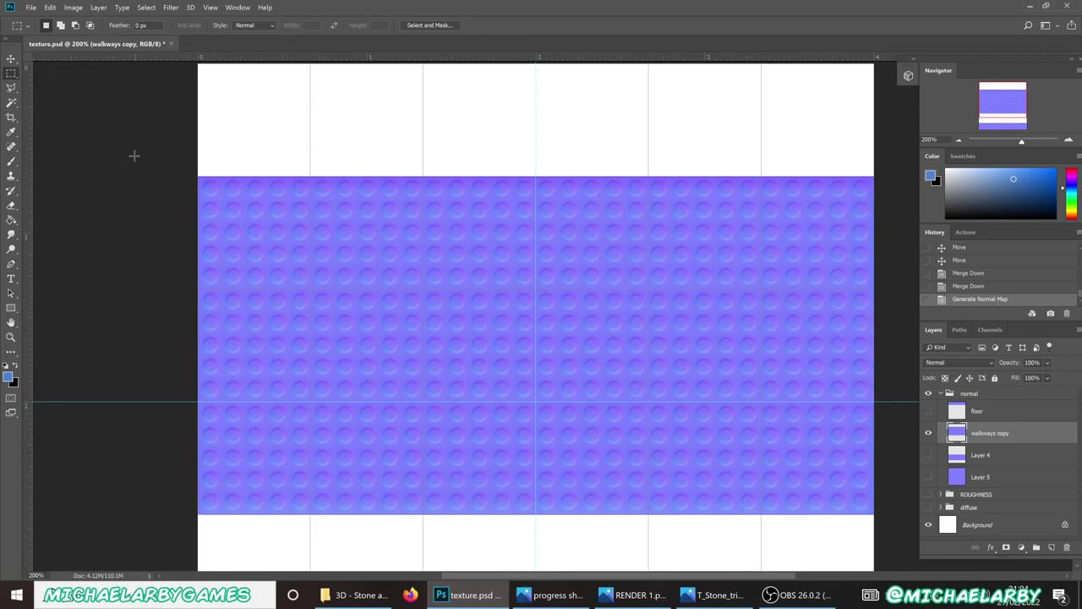
left_click_drag(140, 144, 897, 287)
key("Delete")
key("ctrl+d")
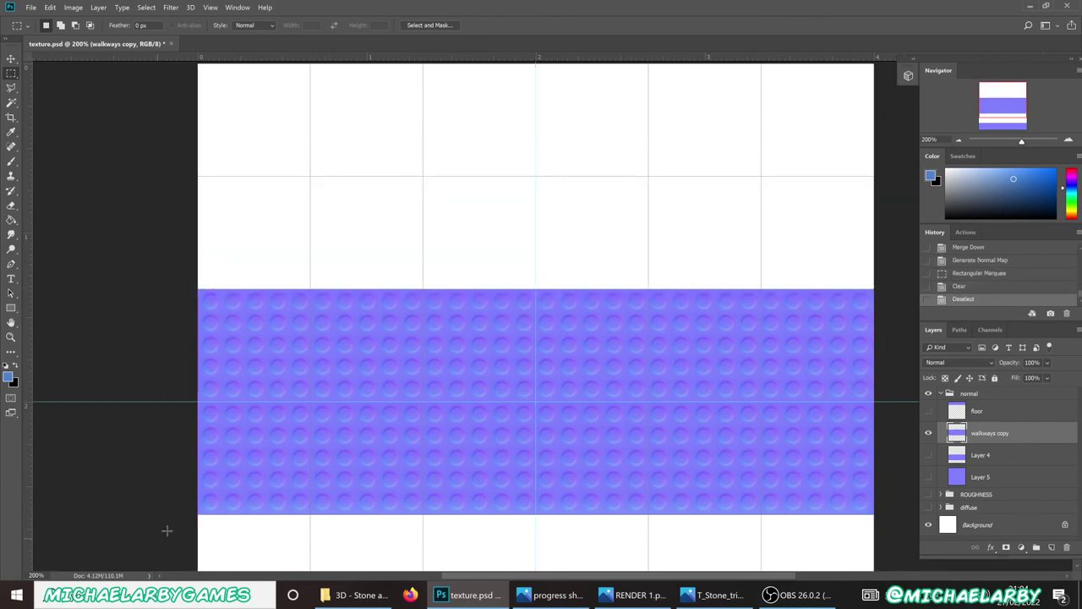
left_click_drag(200, 396, 880, 404)
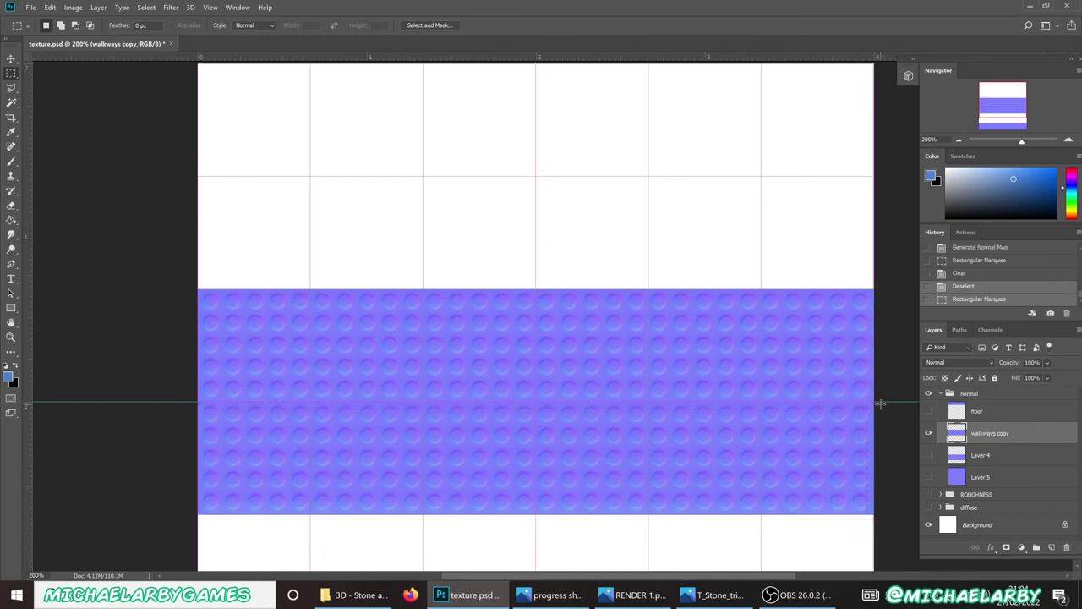
key("Delete")
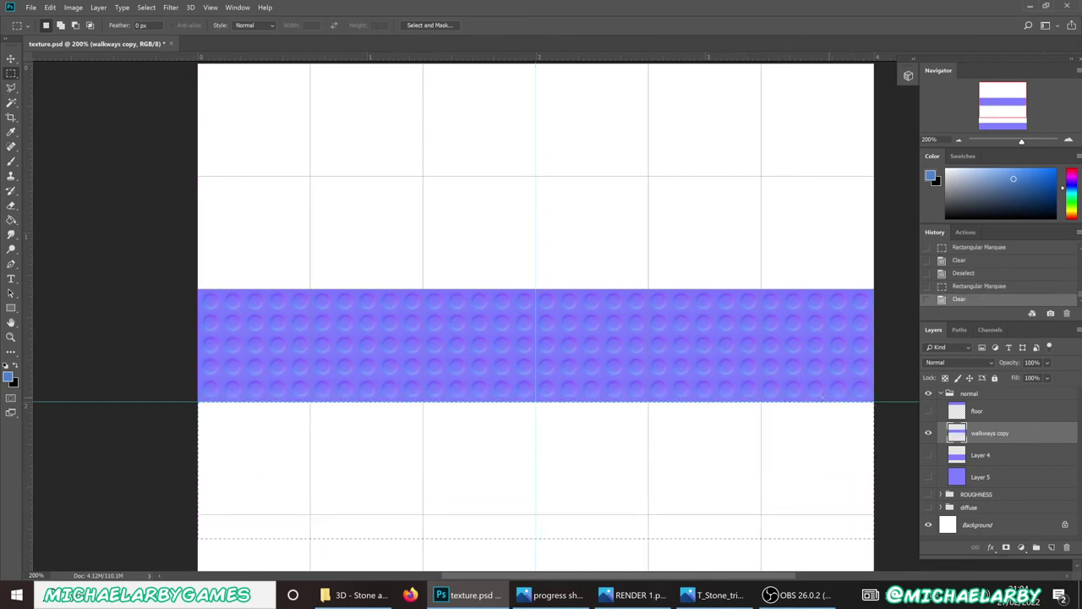
Step: Show the floor layer and Layer 4 in the normal group to review them alongside the walkway normal map
left_click(928, 412)
scroll(233, 143, "up", 1)
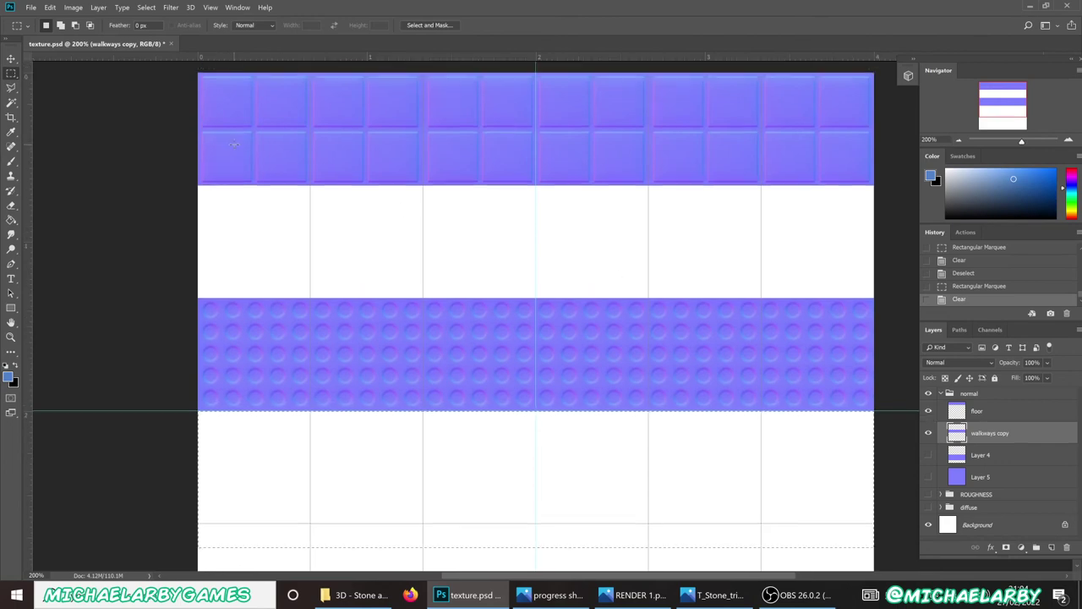
scroll(233, 143, "up", 3)
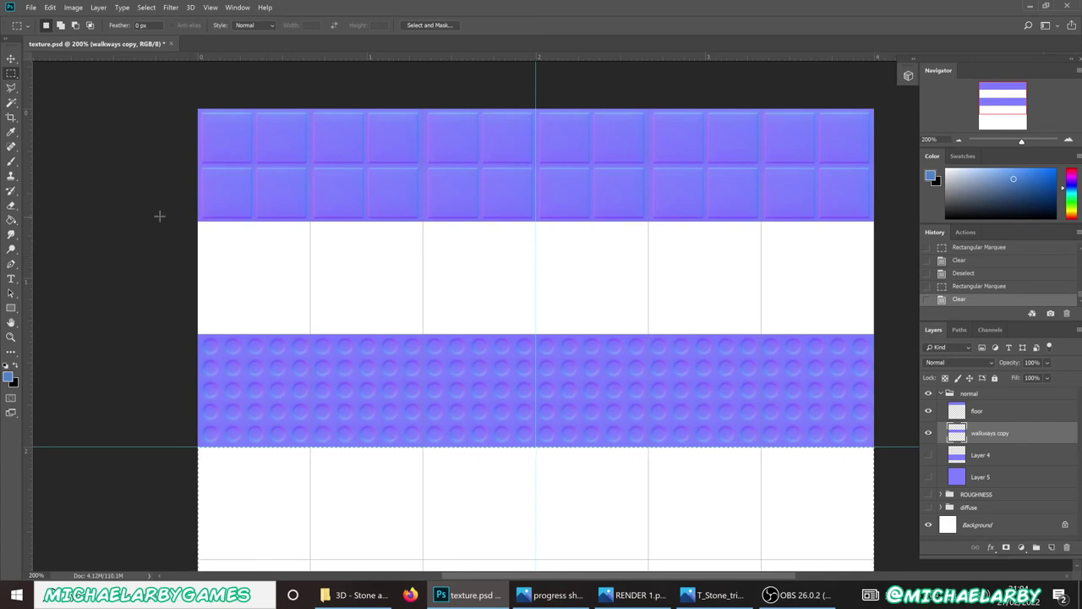
left_click(928, 455)
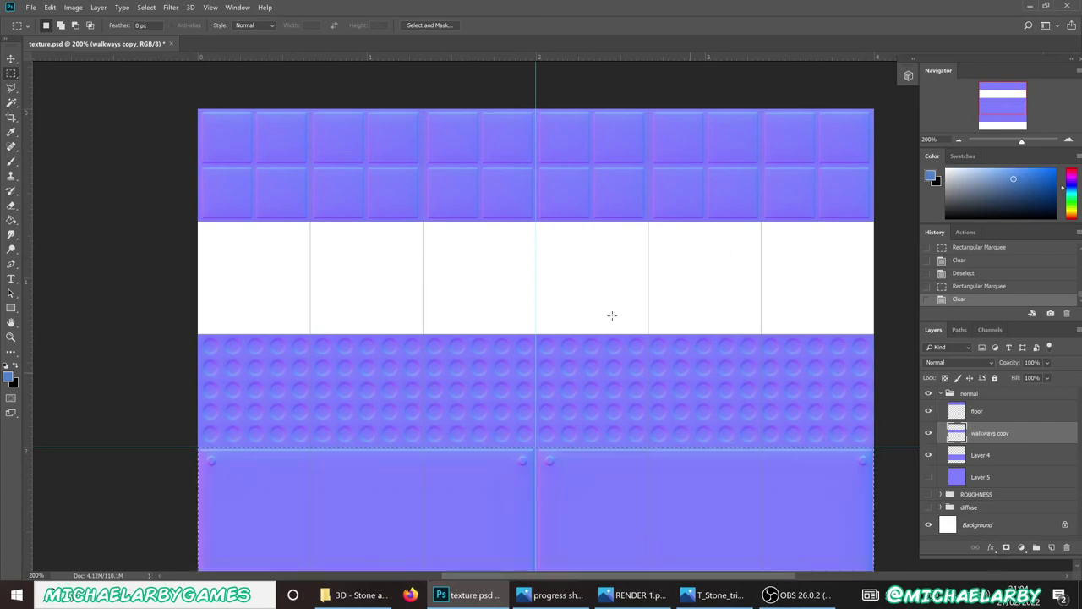
scroll(611, 313, "down", 5)
scroll(314, 391, "down", 10)
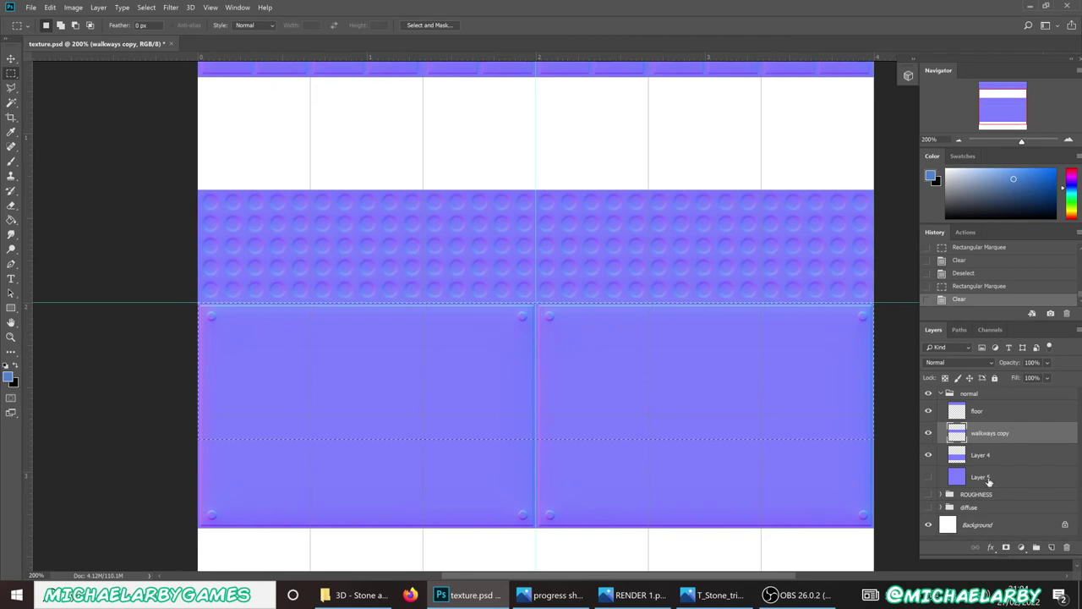
Step: Show Layer 5 as the flat blue base beneath the other normal layers and review the whole normal map at 100%
scroll(797, 374, "down", 9)
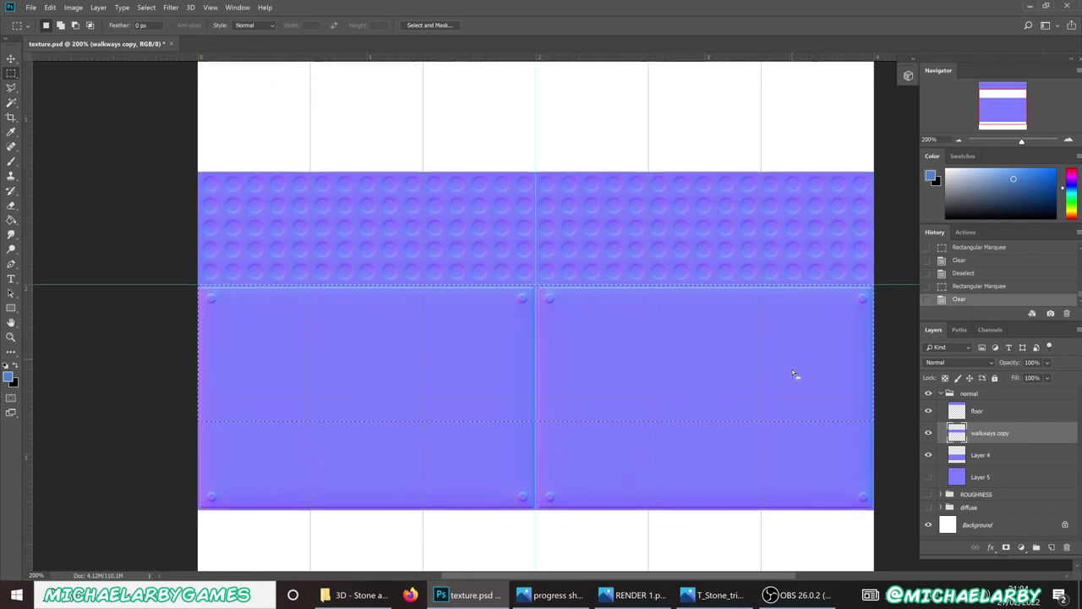
left_click(928, 477)
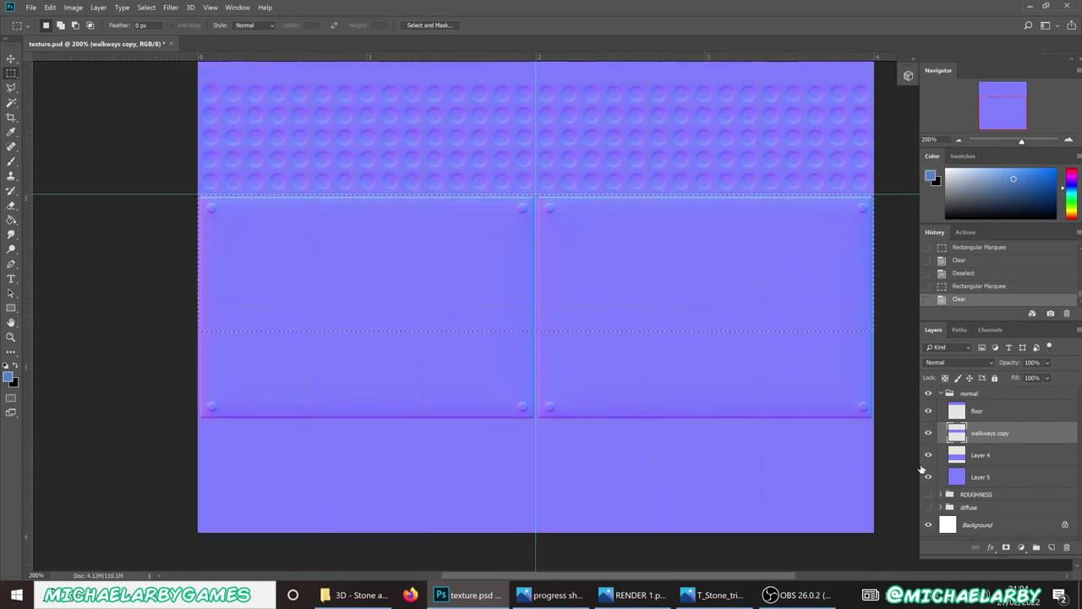
left_click(960, 139)
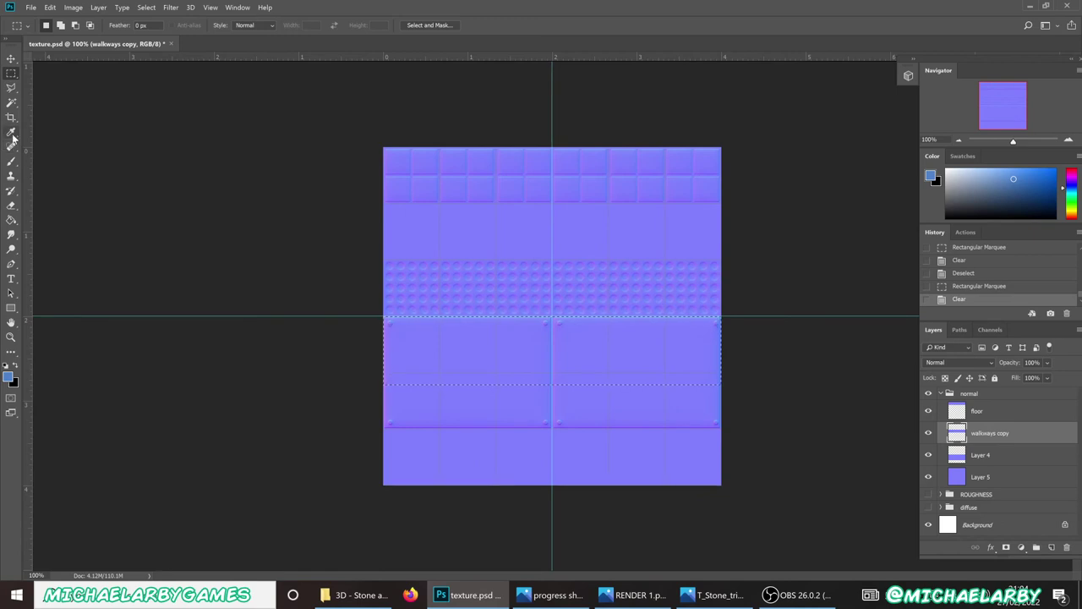
Step: Sample the flat normal-map blue from the large panel as foreground colour, make Layer 5 active, and deselect the marquee
left_click(12, 133)
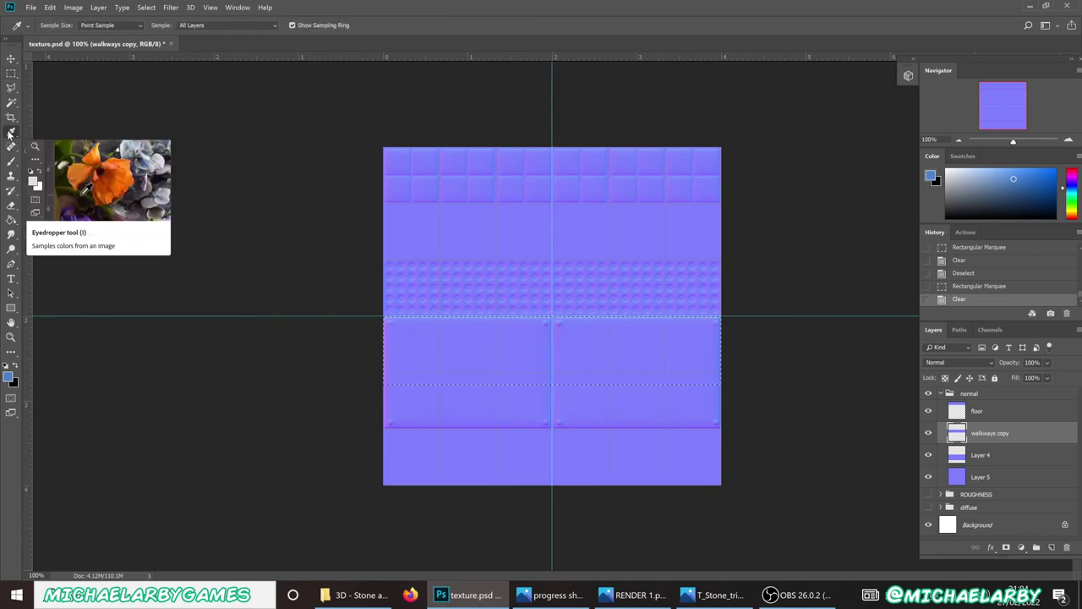
left_click(485, 352)
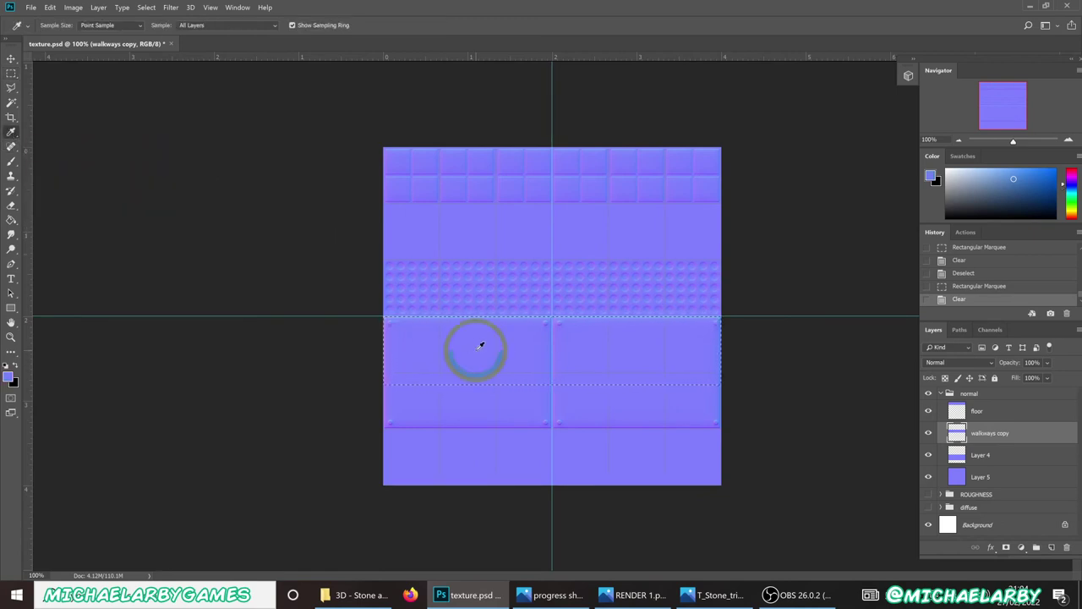
left_click(1008, 479)
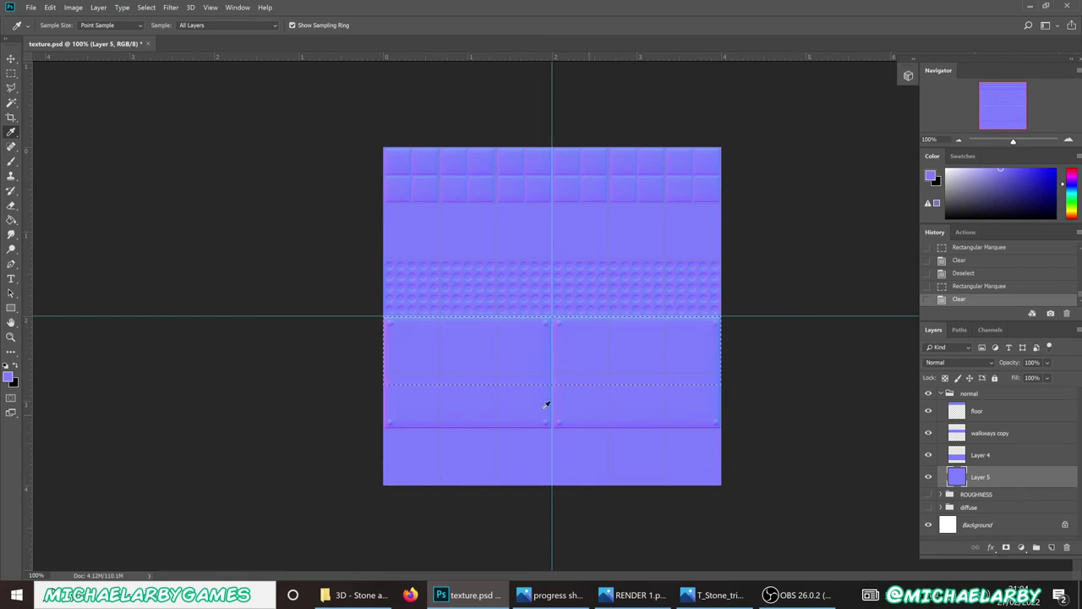
key("ctrl+d")
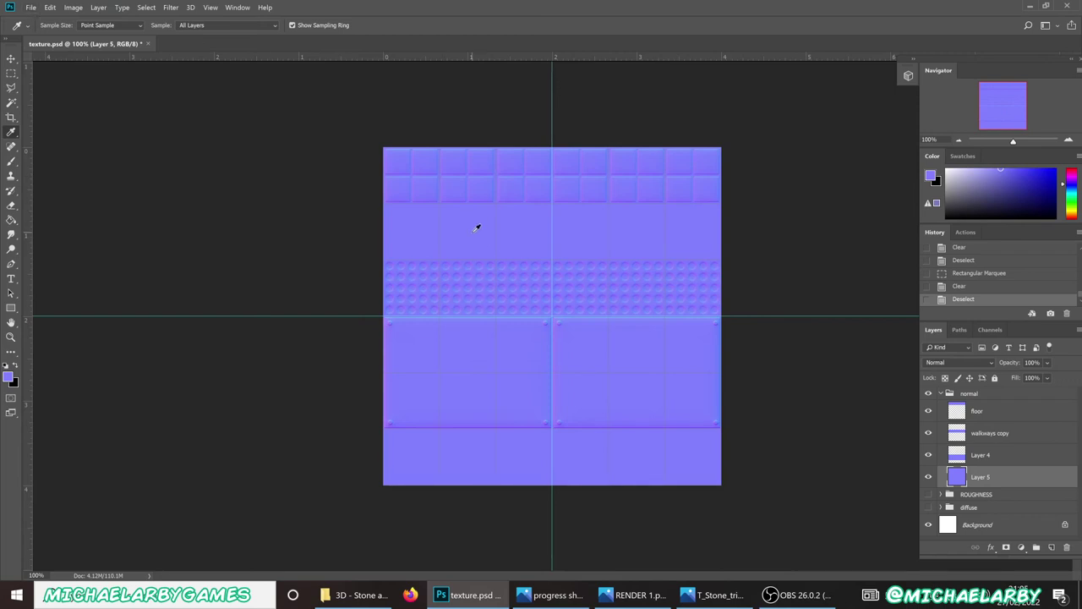
Step: Resize the image to 1024 × 1024 pixels at 300 pixels/inch with automatic resampling
left_click(73, 8)
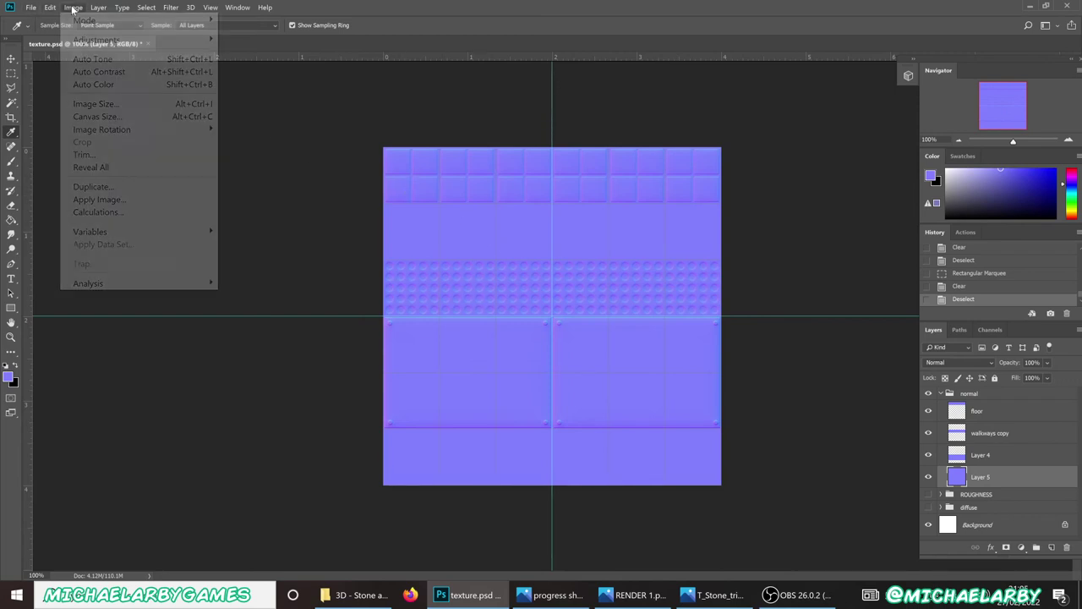
left_click(116, 104)
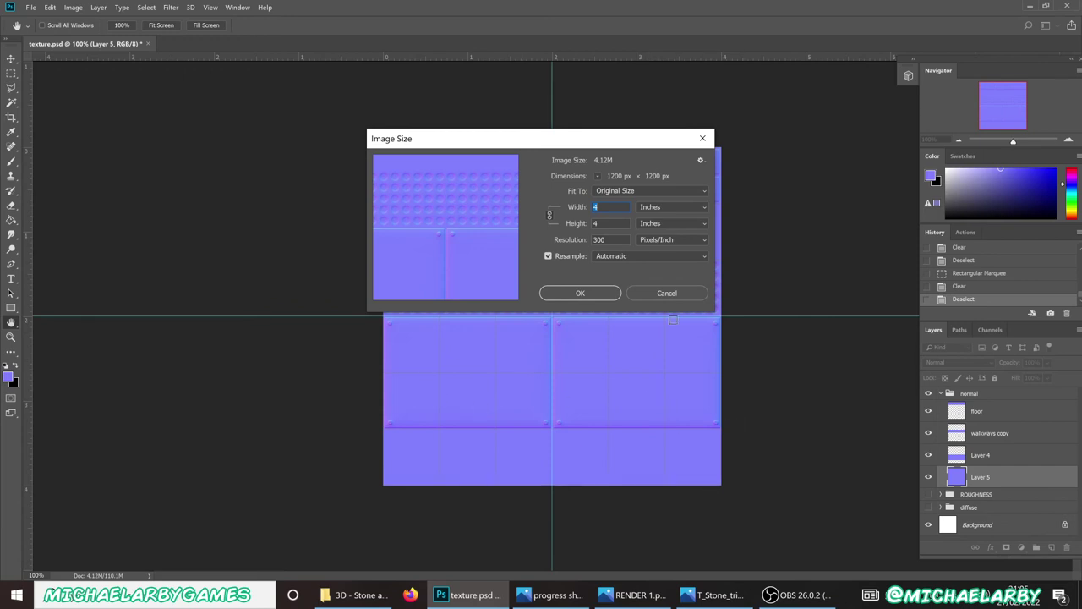
left_click(659, 212)
left_click(656, 225)
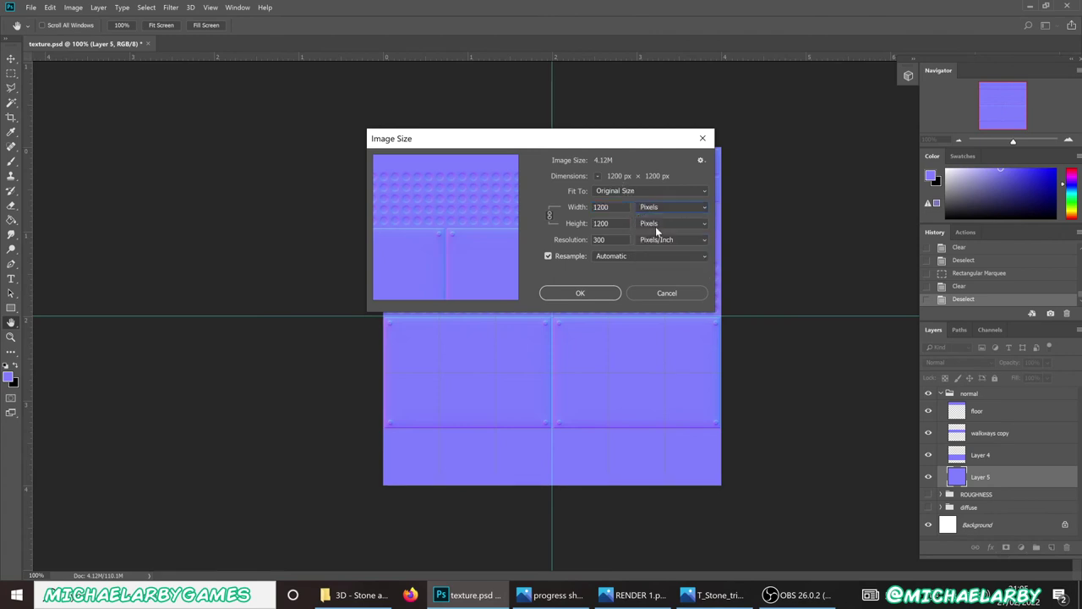
double_click(602, 207)
type("10")
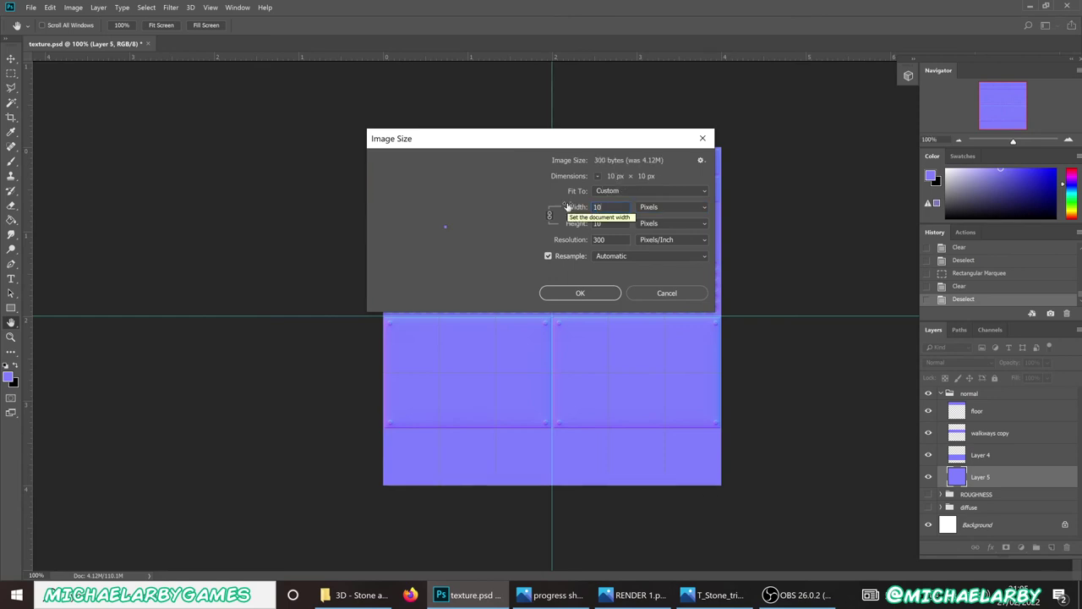
type("24")
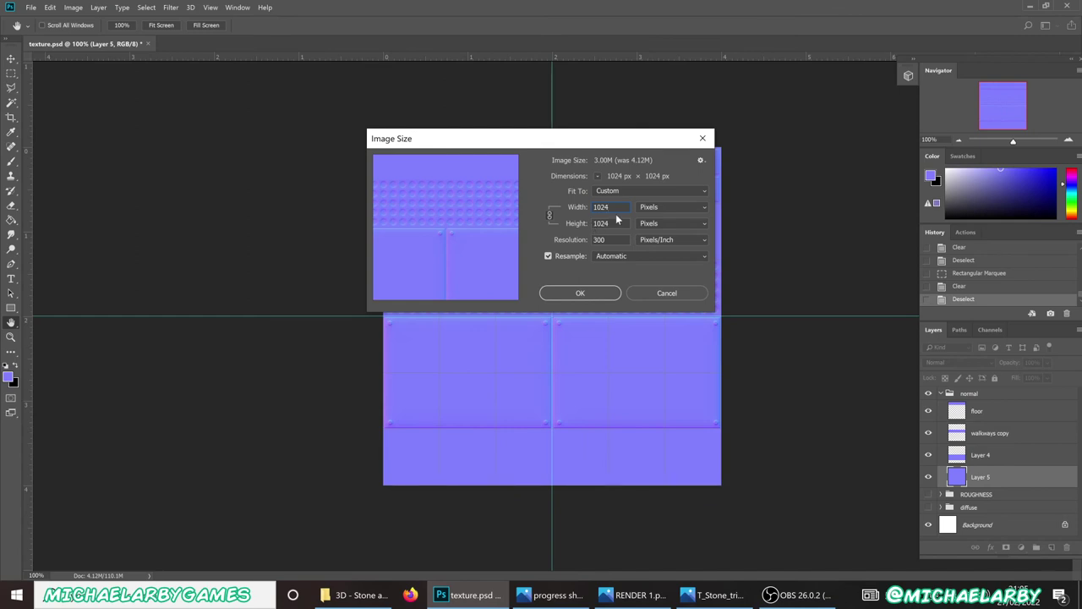
left_click(590, 292)
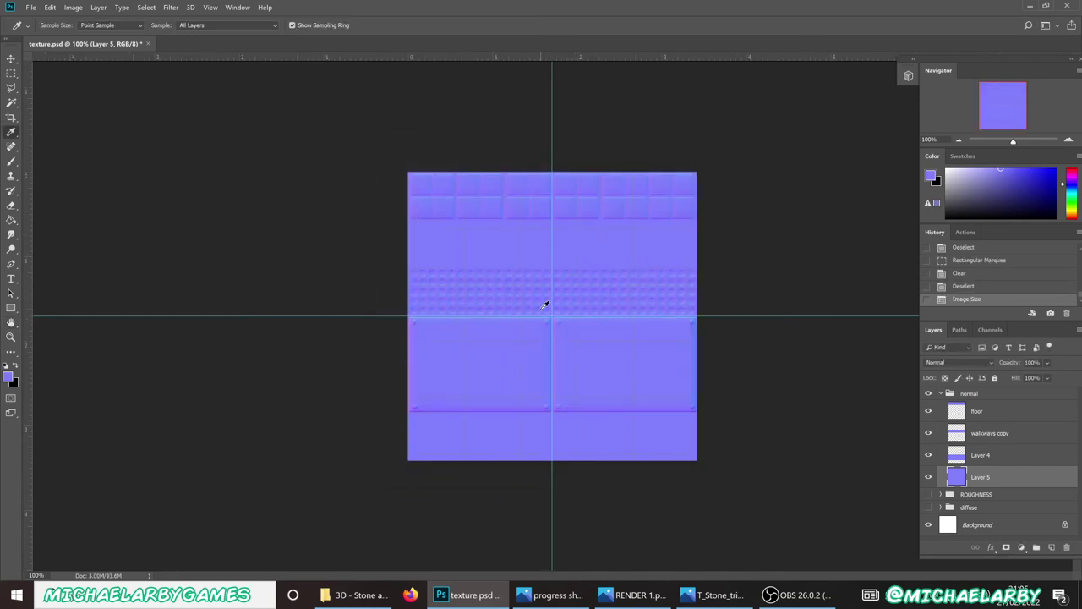
left_click(31, 8)
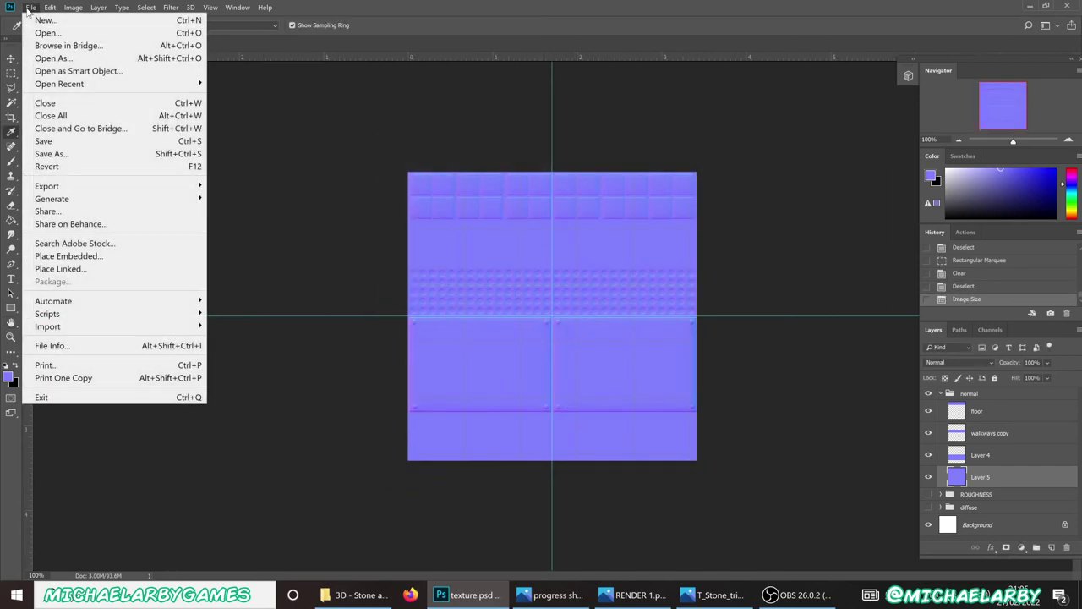
mouse_move(93, 187)
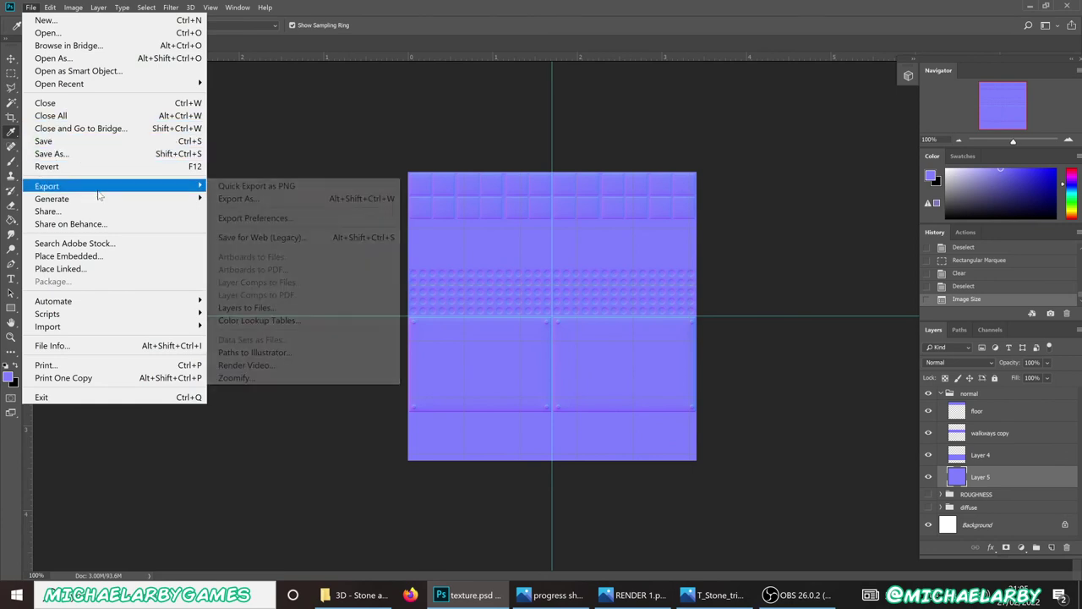
left_click(503, 5)
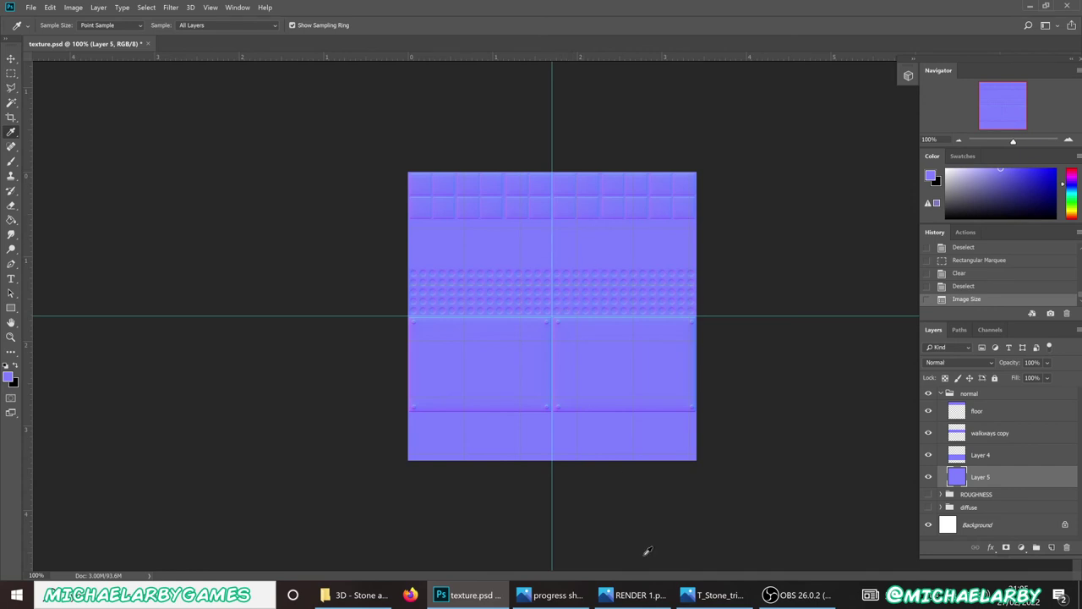
Step: Switch to Photos and compare RENDER 1.png with T_Stone_trimsheet_D.png, showing the trim sheet in a smaller window over the render
left_click(634, 601)
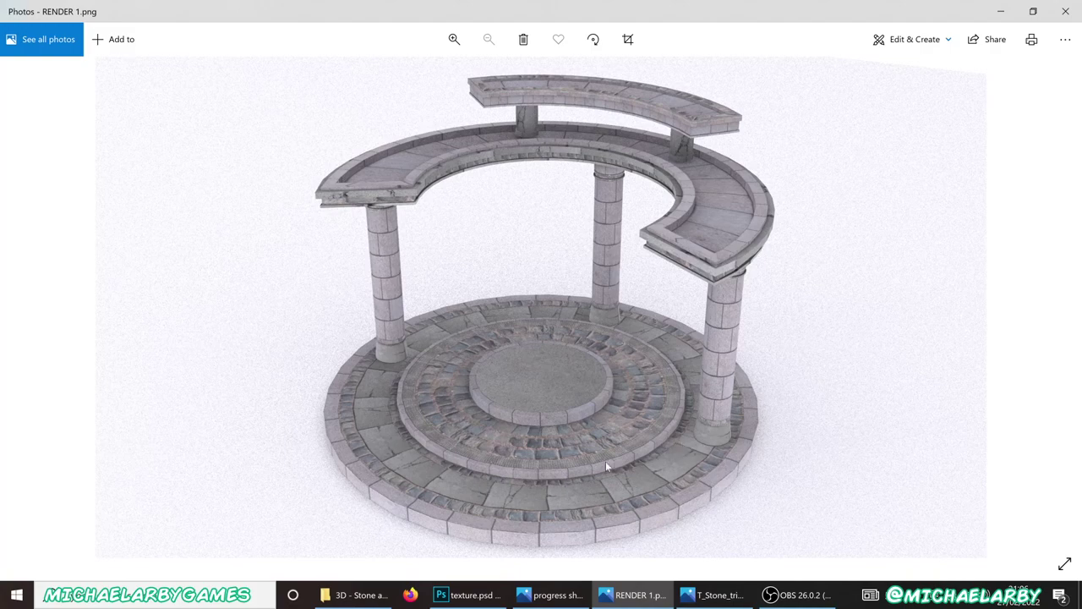
left_click(714, 594)
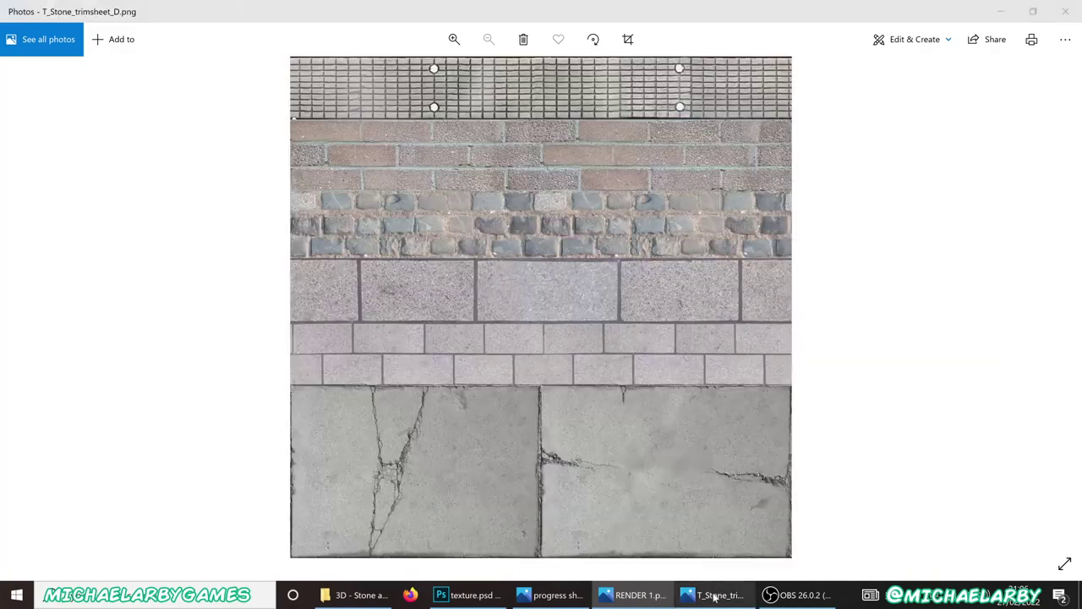
left_click(1032, 11)
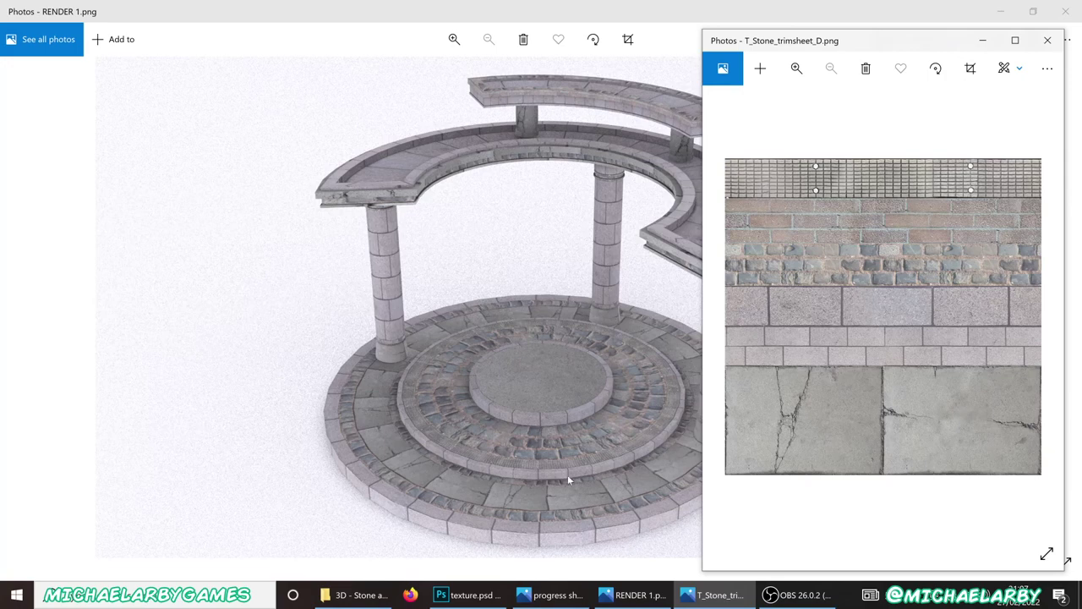
Step: Return to Photoshop, collapse and hide the normal group, and show the diffuse group so the diffuse trim sheet is displayed
left_click(469, 594)
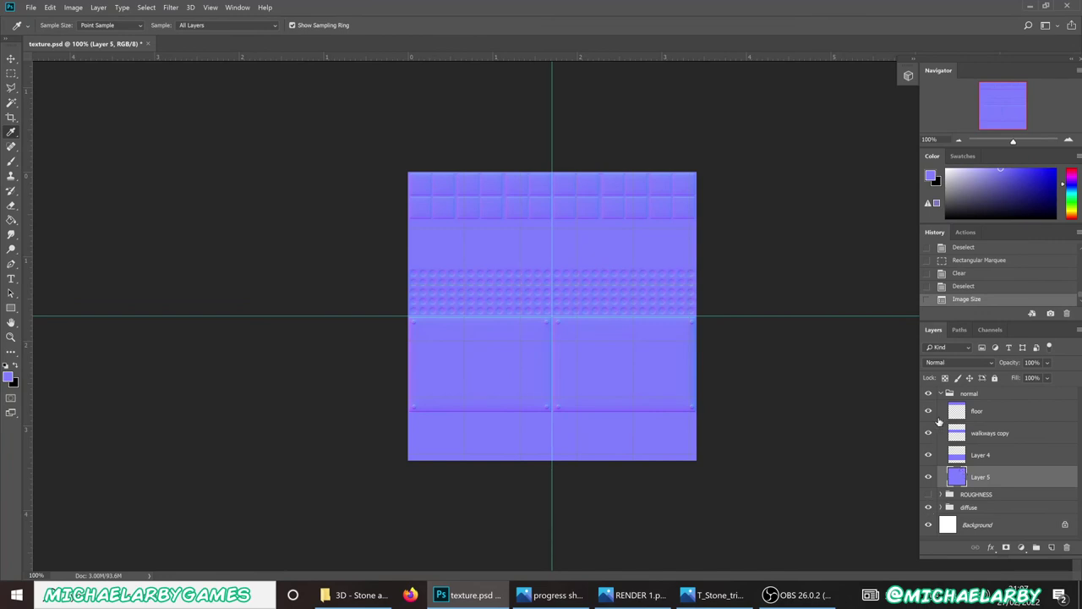
left_click(940, 394)
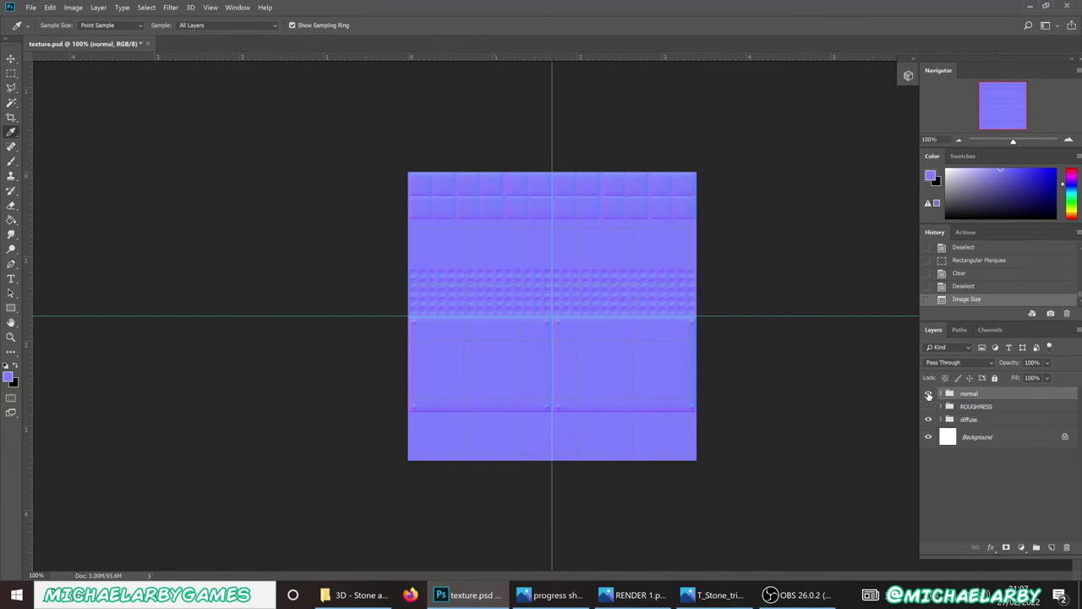
left_click(928, 394)
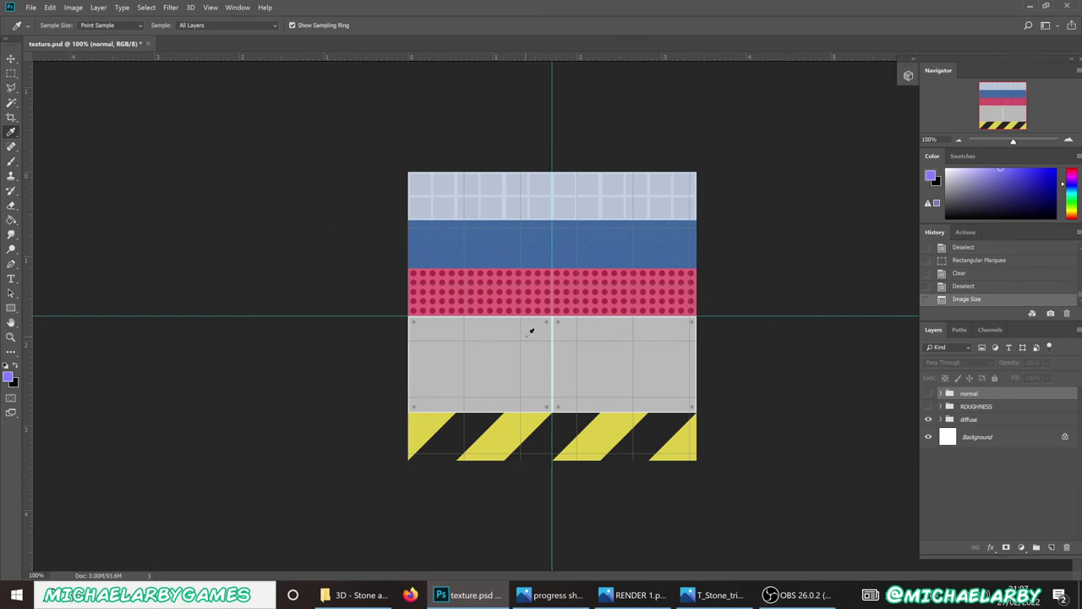
Step: View progress shot 2.JPG in Photos to examine how the trim sheet is used across the level, and return to Photoshop
left_click(549, 595)
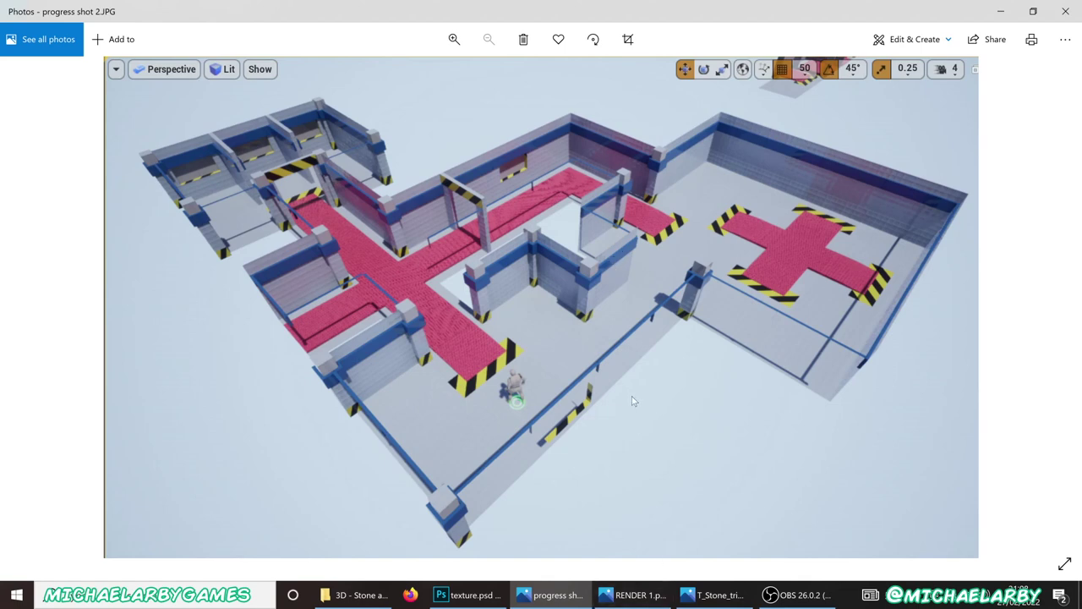
left_click(467, 594)
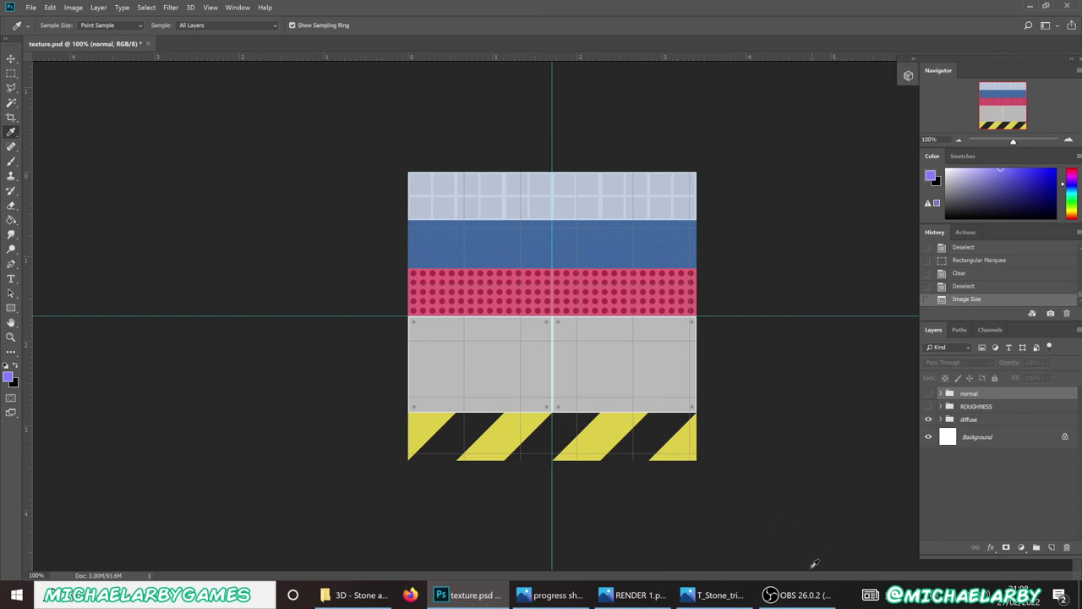
left_click(801, 598)
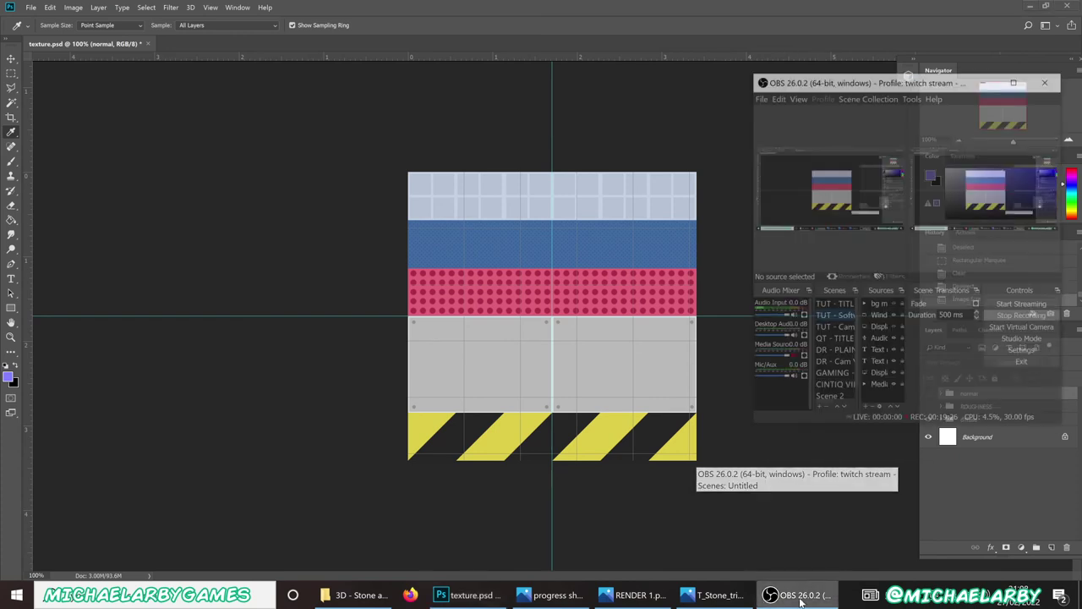